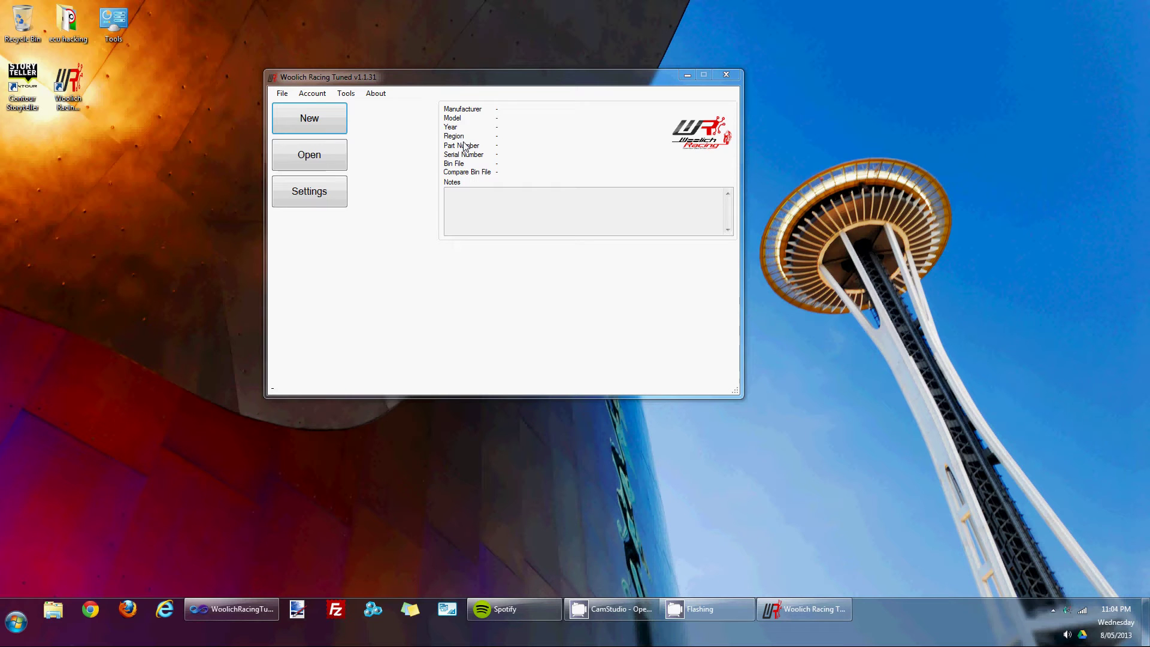
Select Kawasaki ZX14R with ECU 21175-0714 in the model selector and load 21175-0714.bin.
click(324, 117)
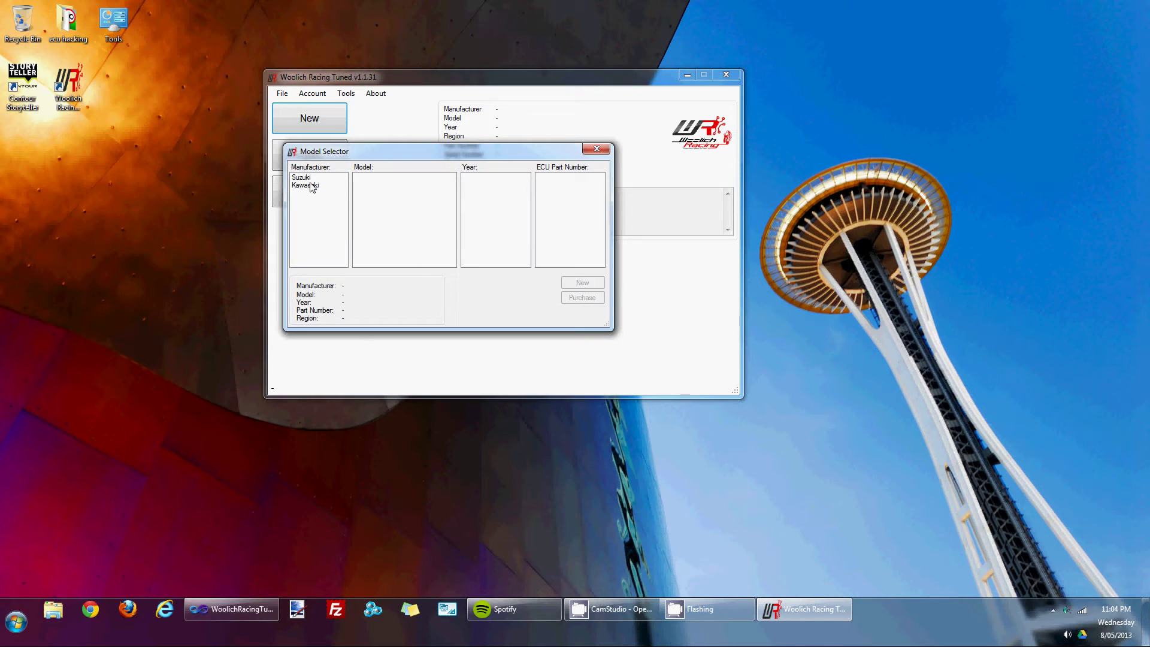
click(311, 185)
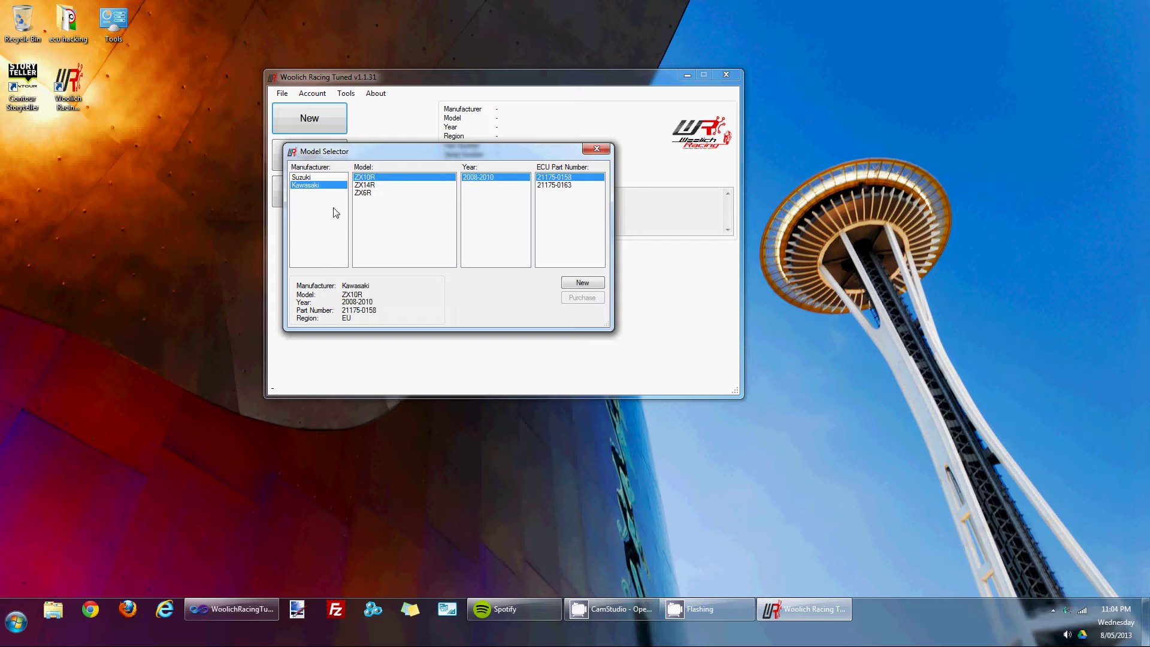
click(372, 185)
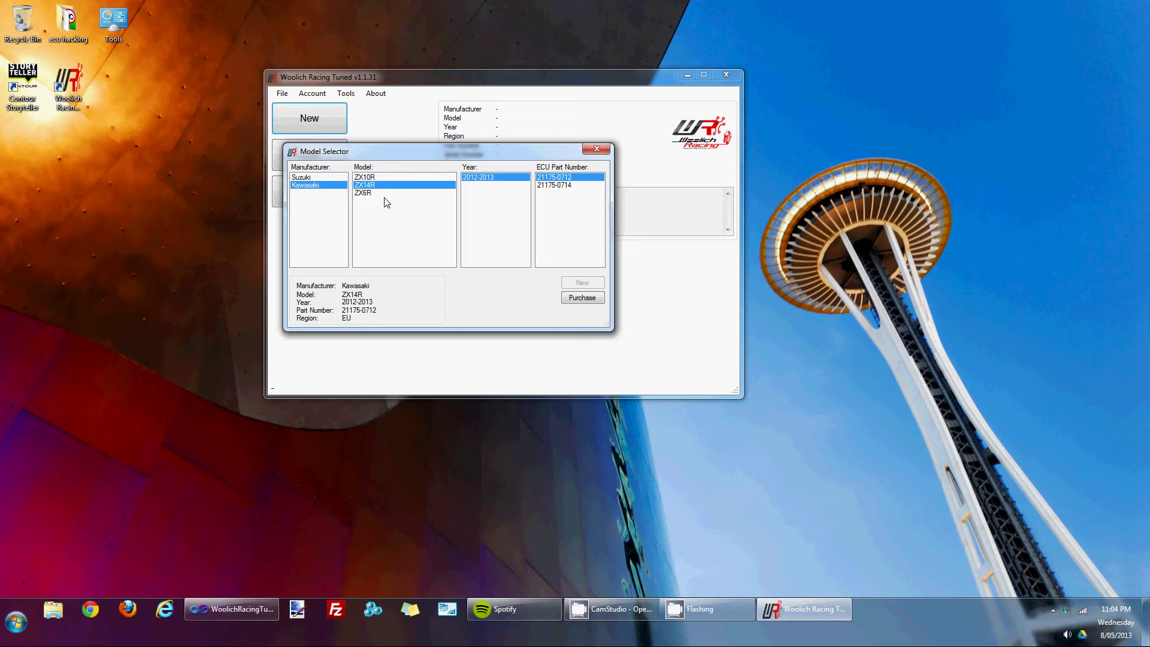
click(569, 185)
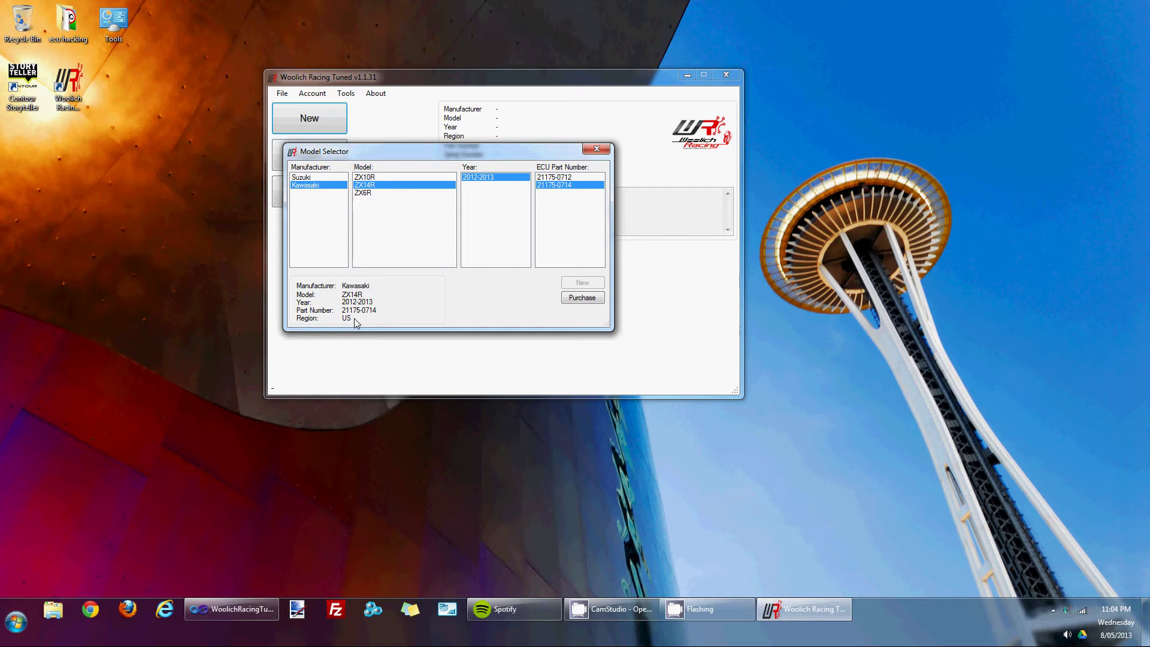
click(596, 148)
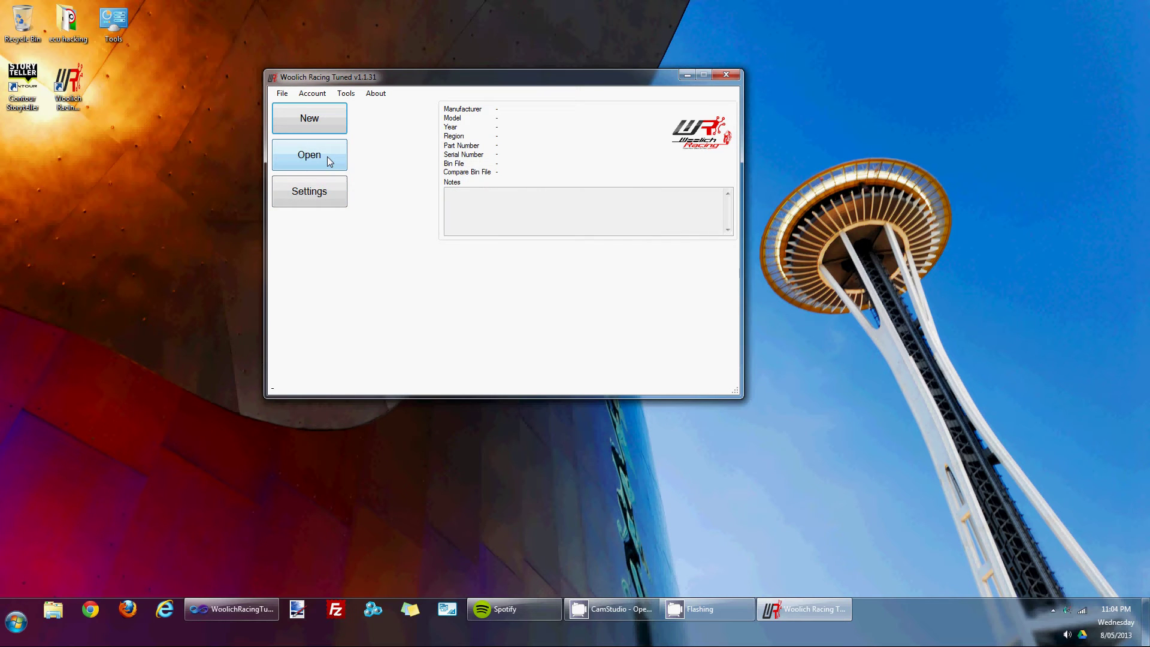
click(329, 160)
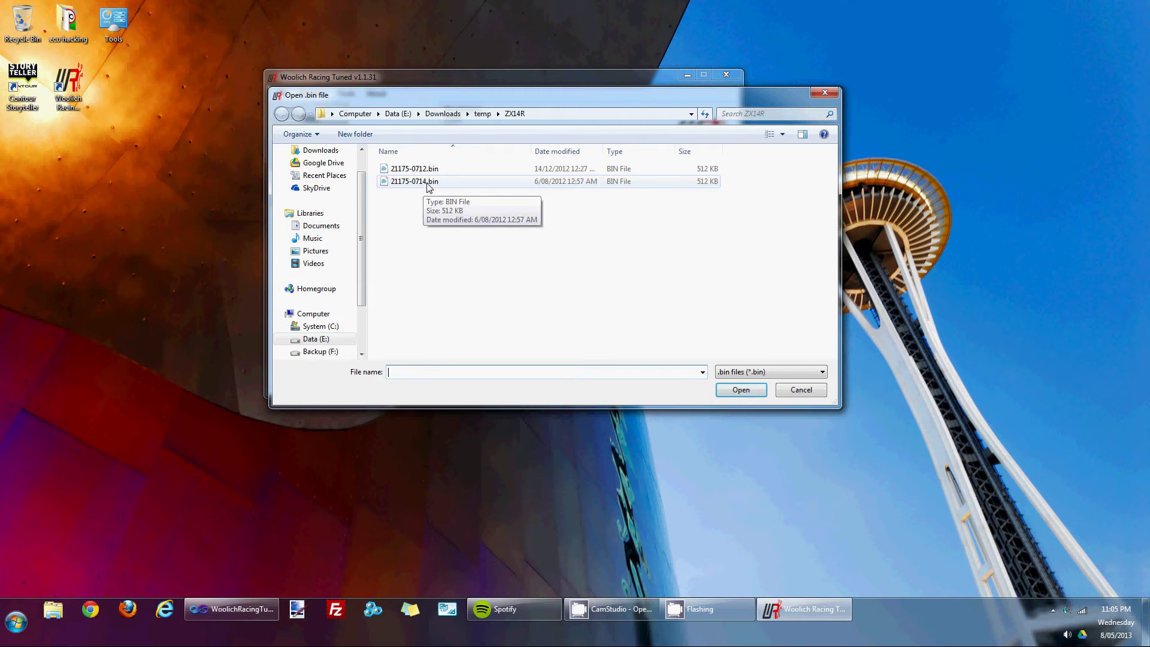
double_click(428, 182)
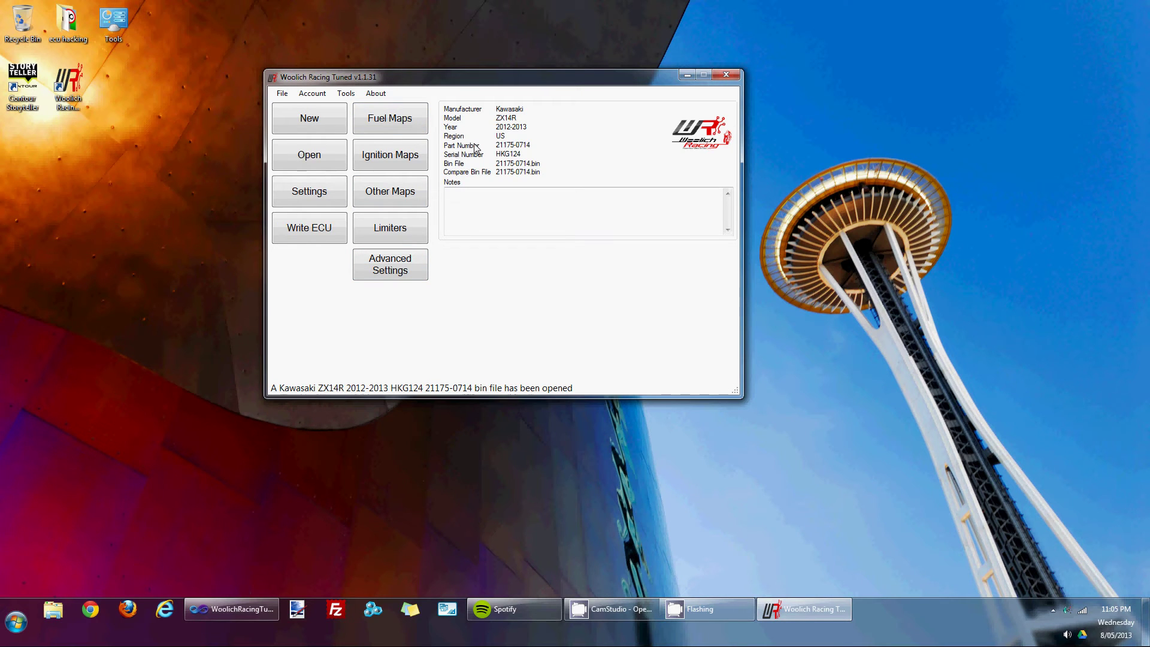
Open the Fuel Maps Editor, keeping percent units, Low Power mode, Lower Injector group and cylinder 1.
click(419, 122)
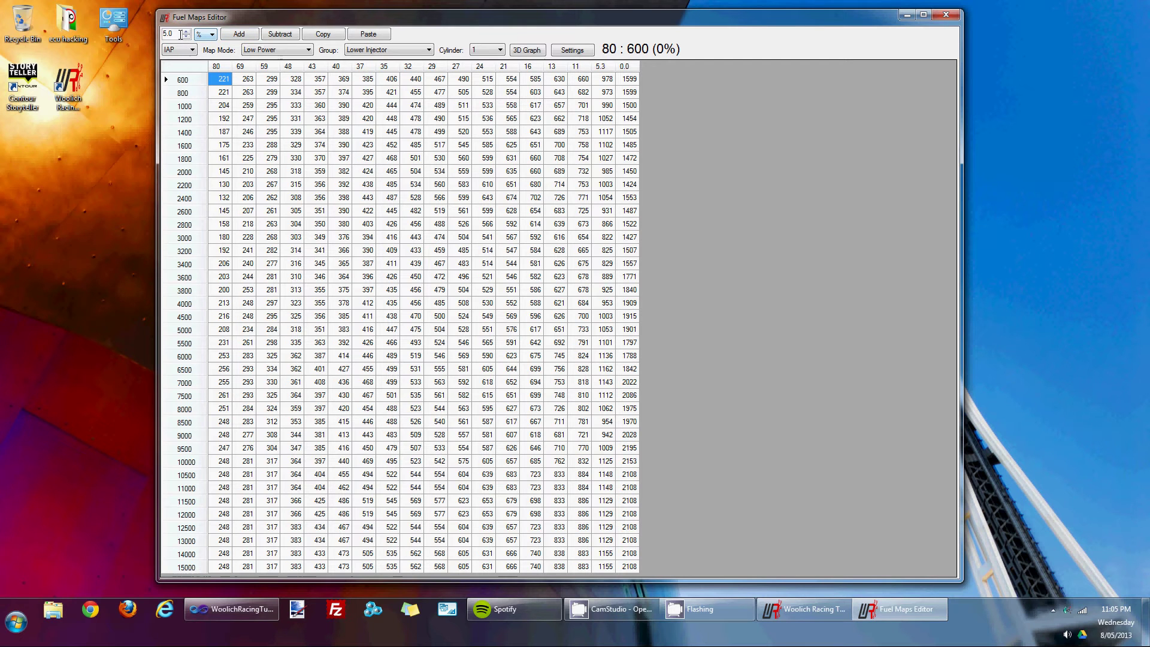
click(211, 34)
click(424, 24)
click(285, 53)
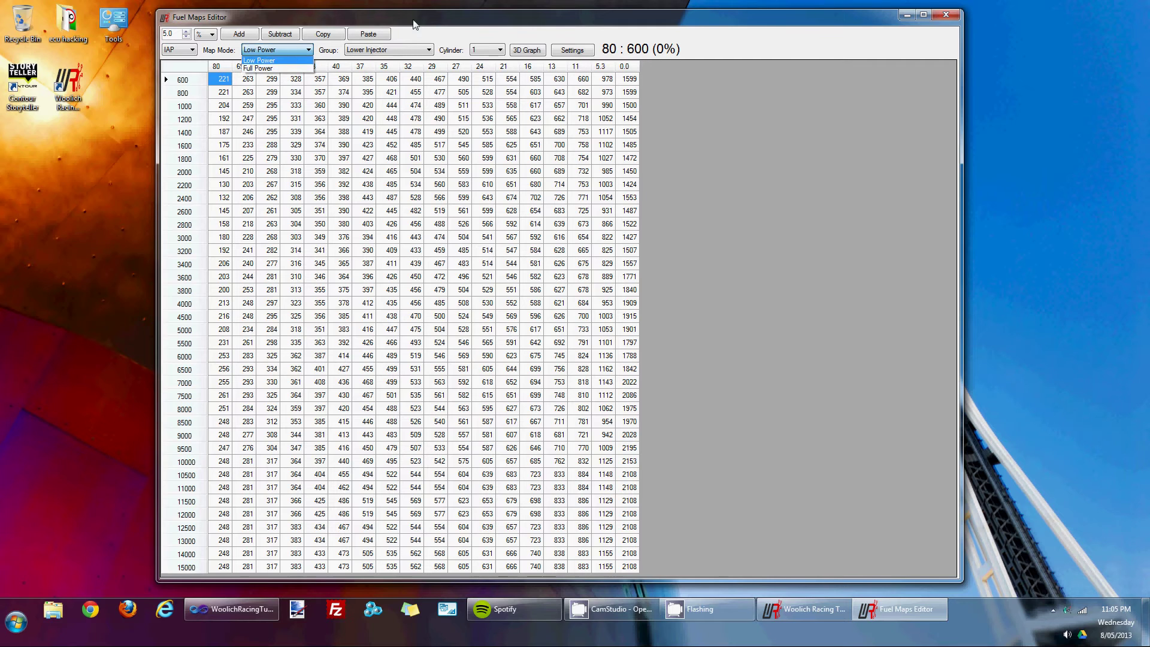
click(431, 29)
click(422, 52)
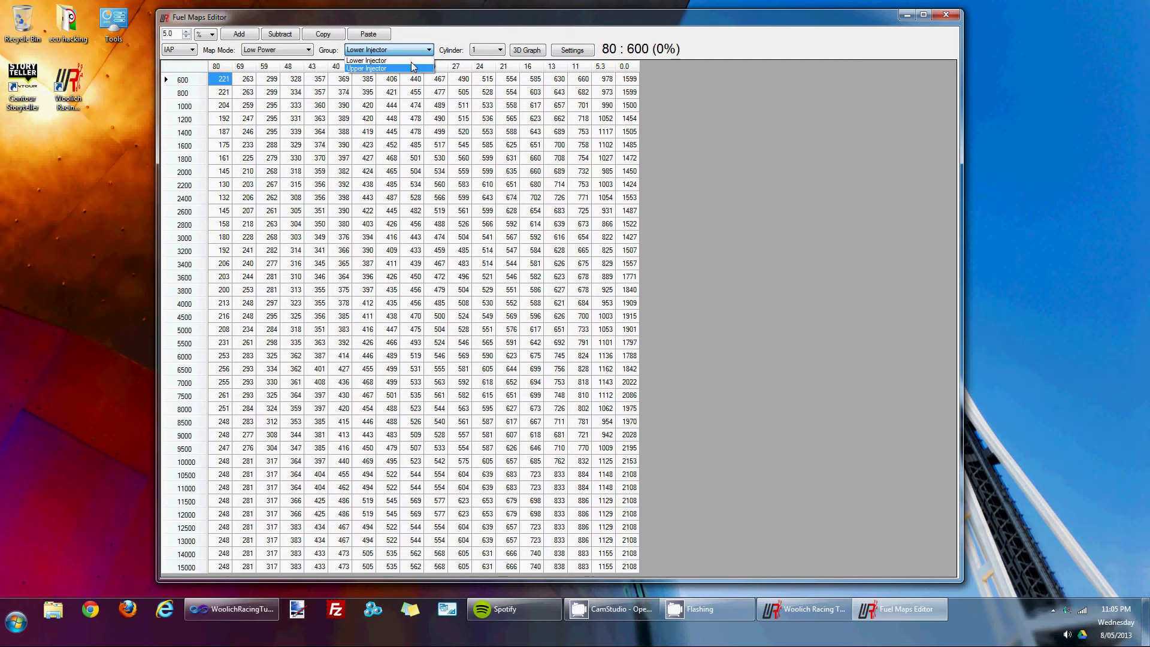
click(435, 37)
click(486, 50)
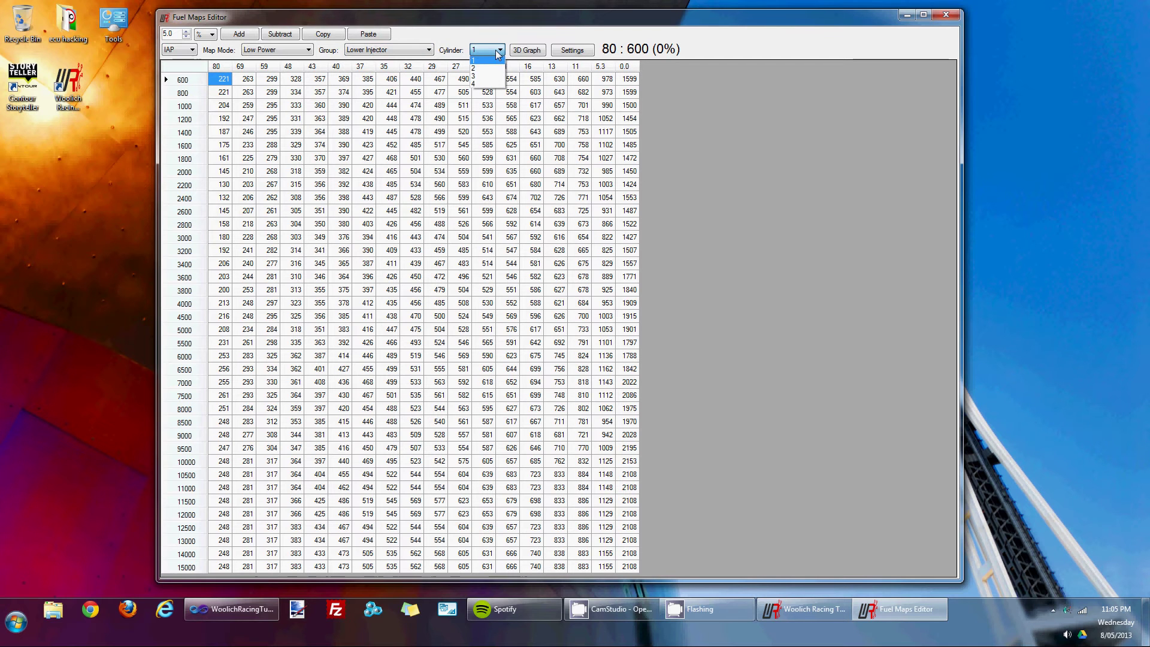
click(500, 36)
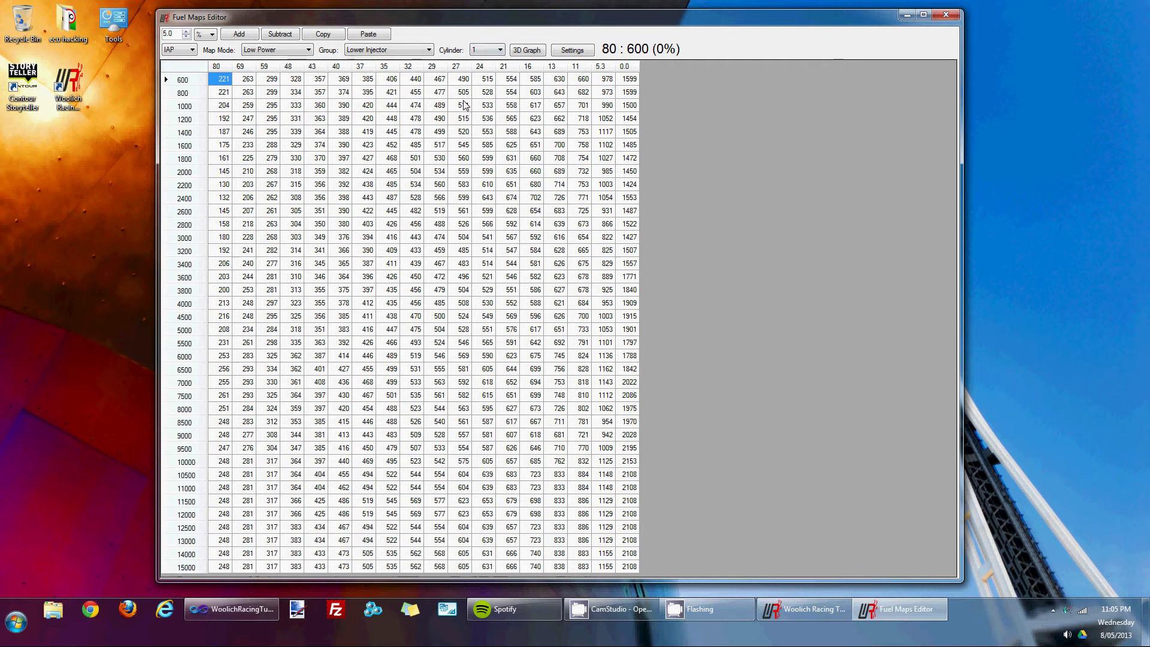
Switch the fuel table to Full Power, Upper Injector, cylinder 2, viewing it briefly in 3D.
click(527, 51)
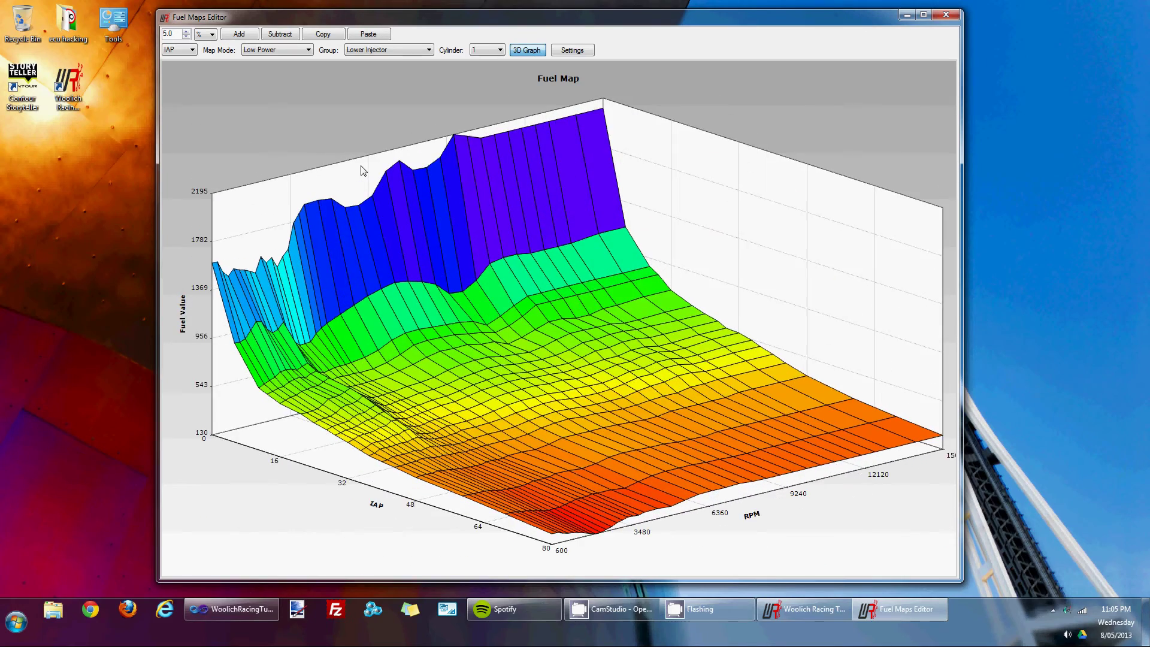
click(290, 50)
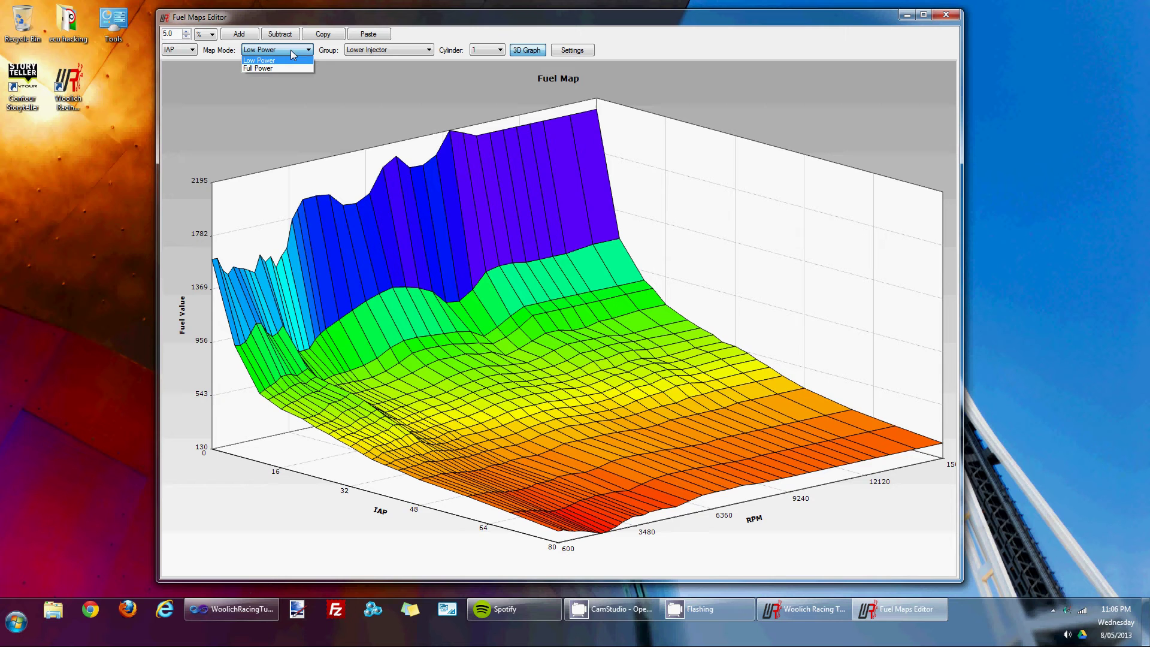
click(385, 51)
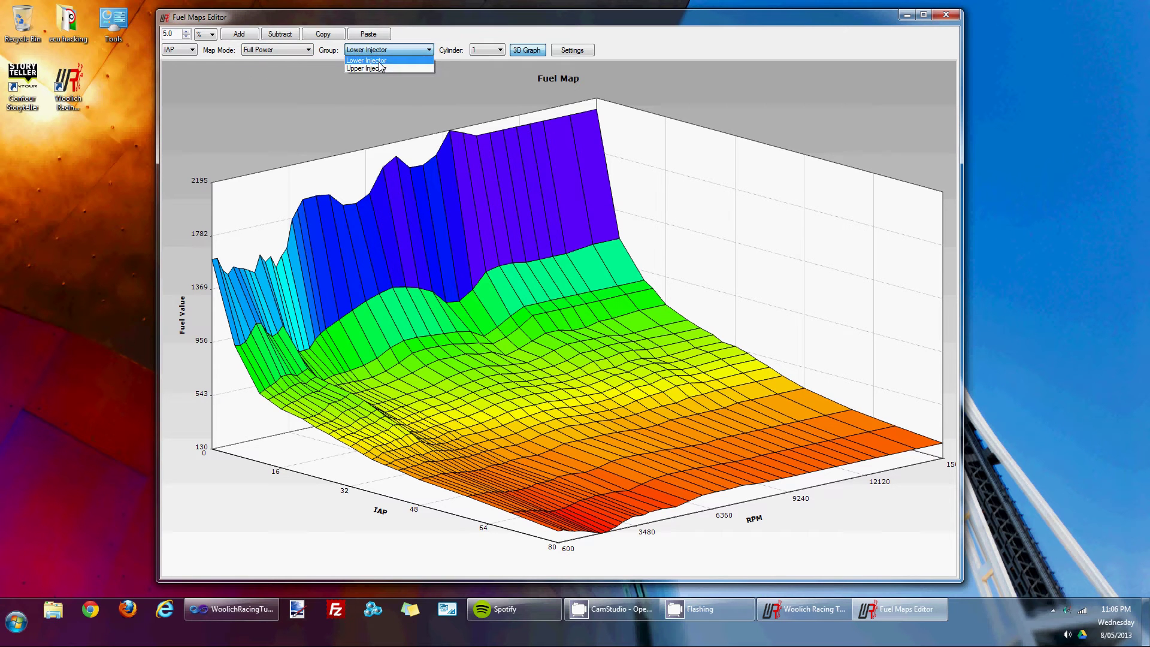
click(383, 68)
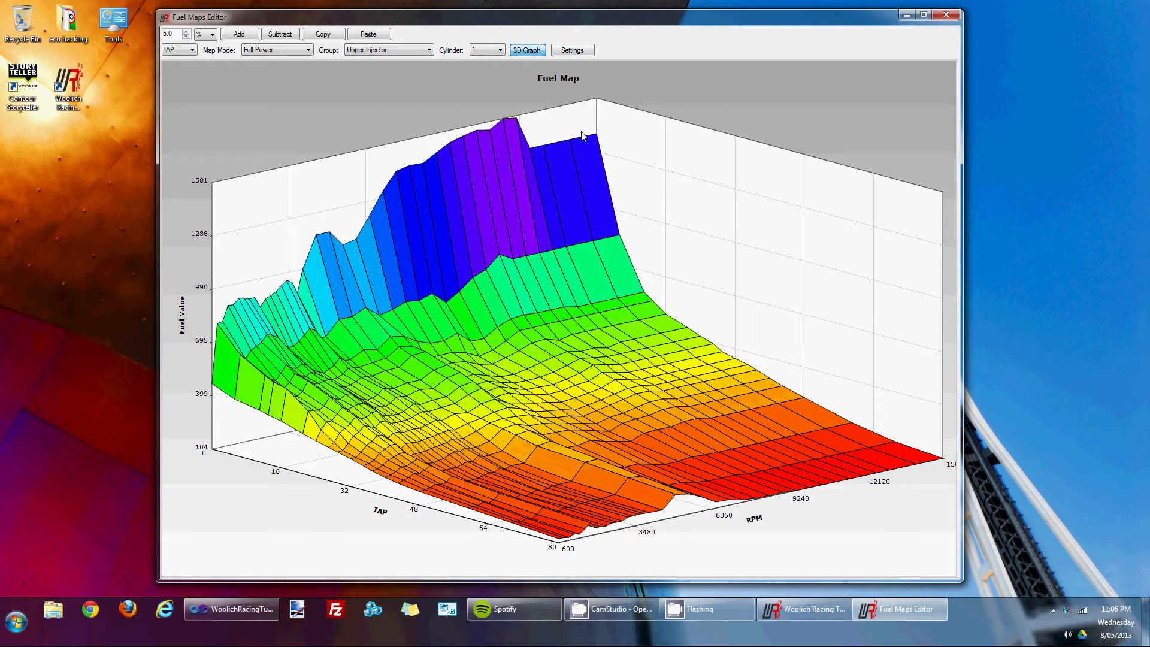
click(496, 50)
click(482, 68)
click(519, 51)
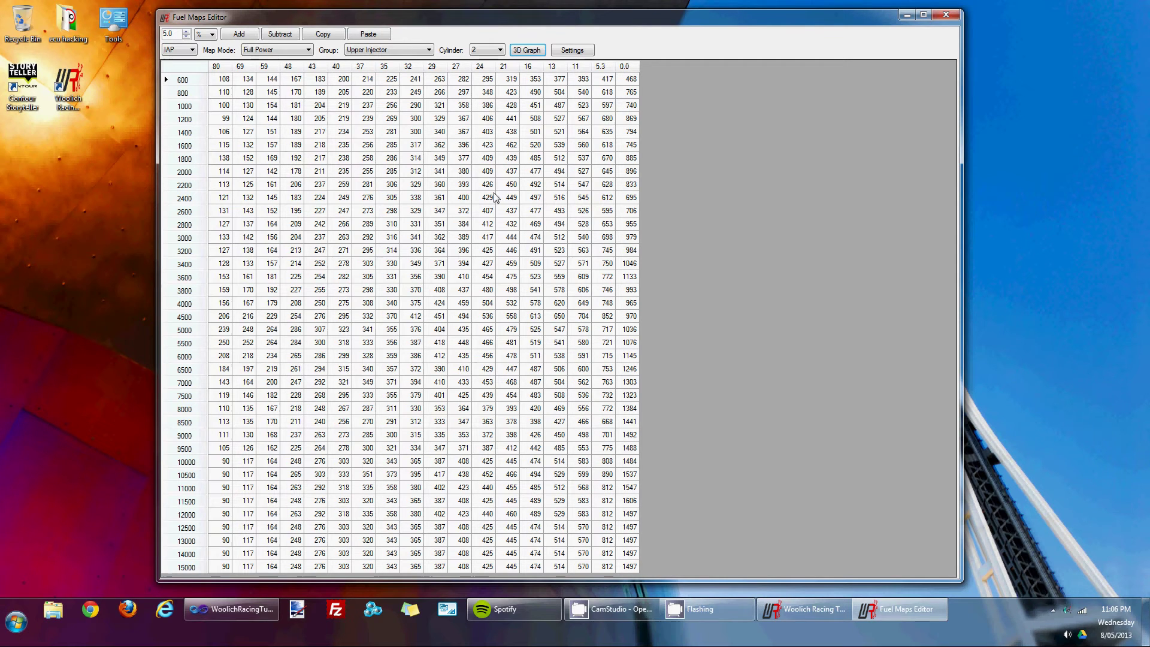
Add 5% to fuel cells in columns 27–16 across rows 1800–3000.
click(462, 172)
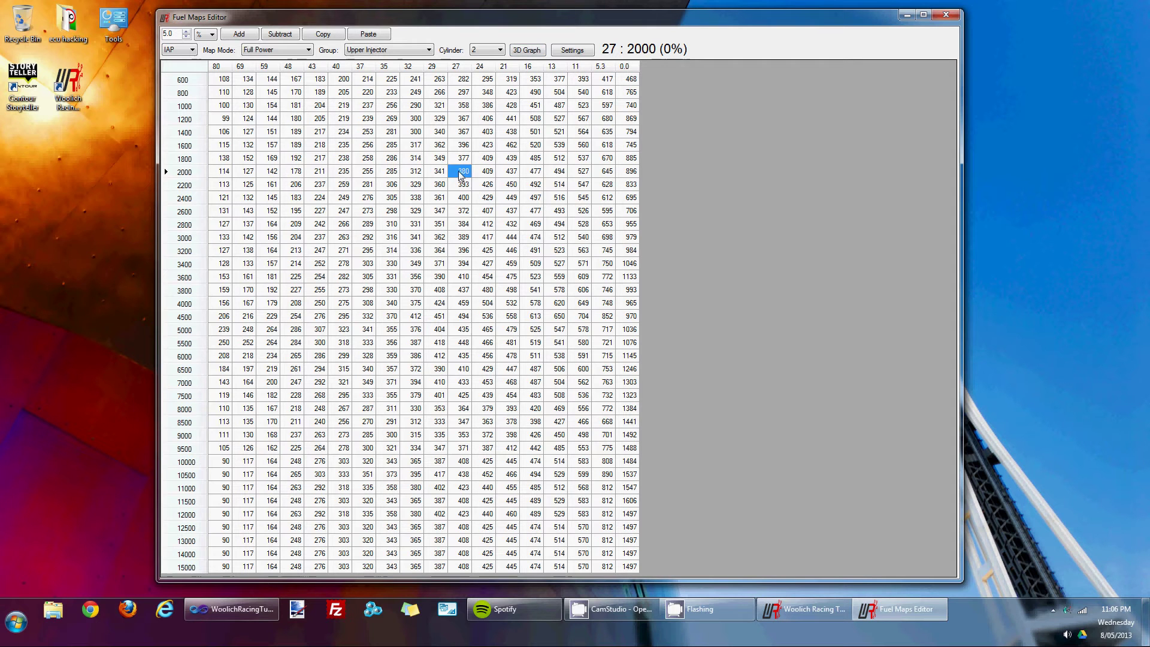
drag(462, 158, 535, 239)
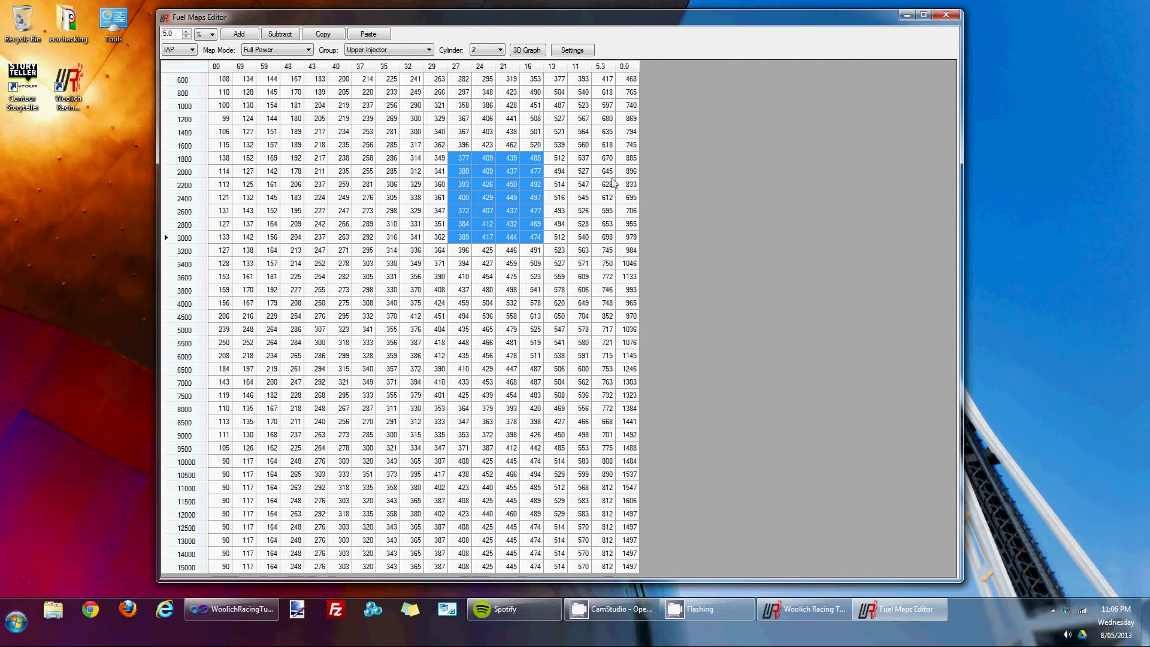
click(238, 35)
Verify the 5% increase on edited cells in rows 1800, 2000 and 2200.
click(582, 224)
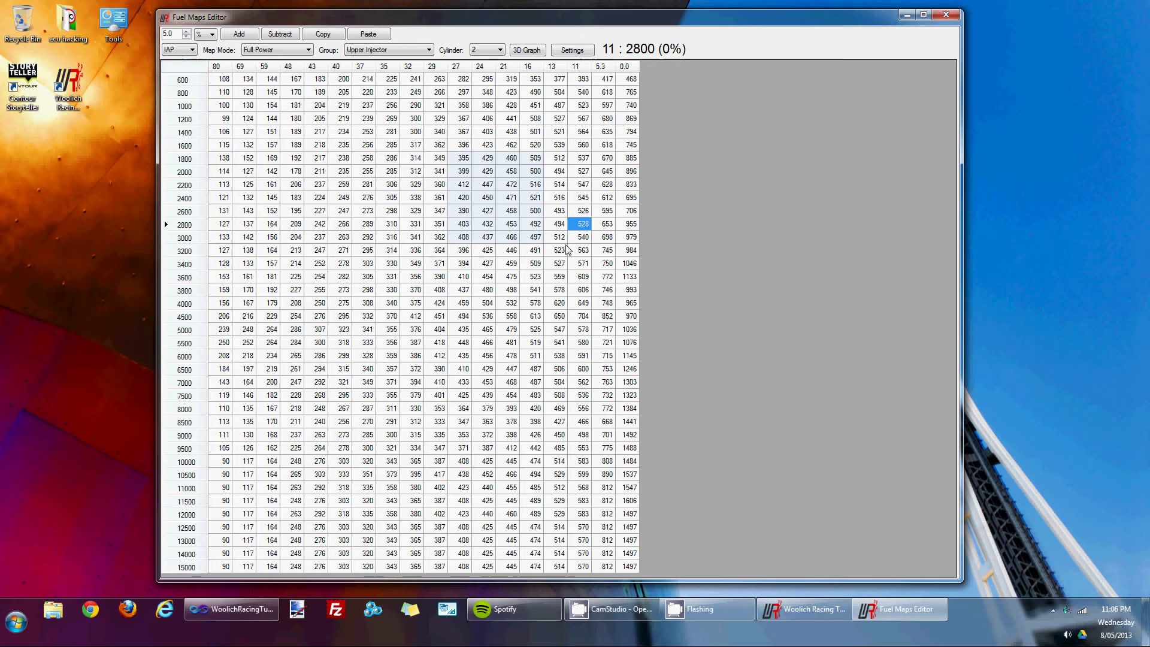
click(463, 159)
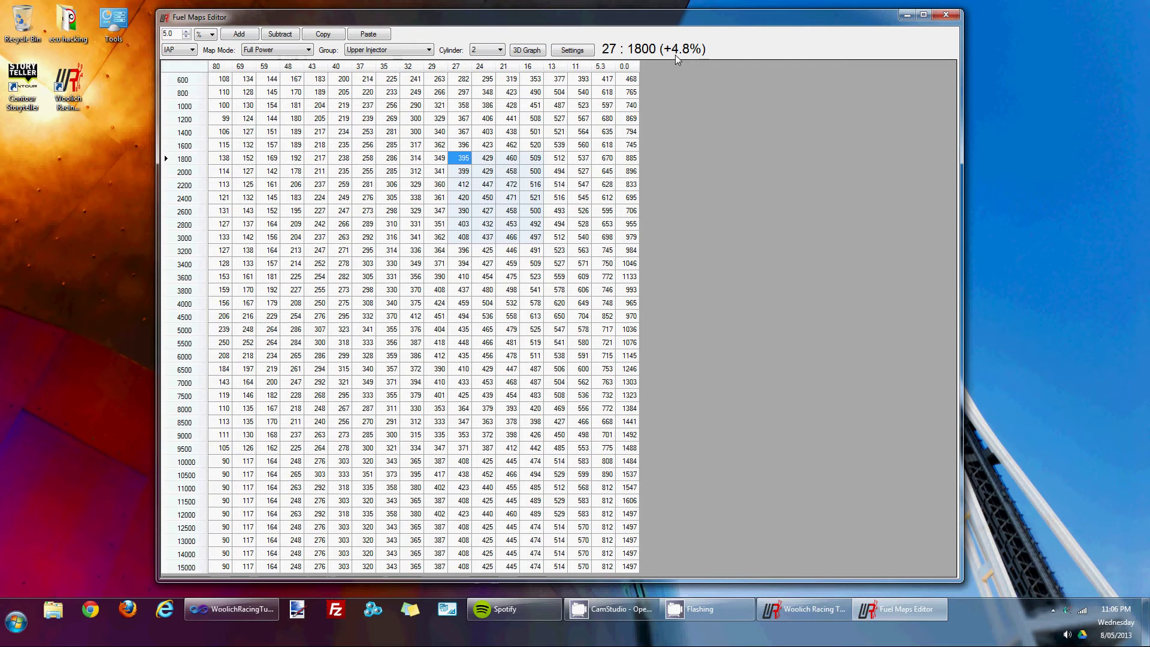
click(487, 157)
click(514, 159)
click(535, 159)
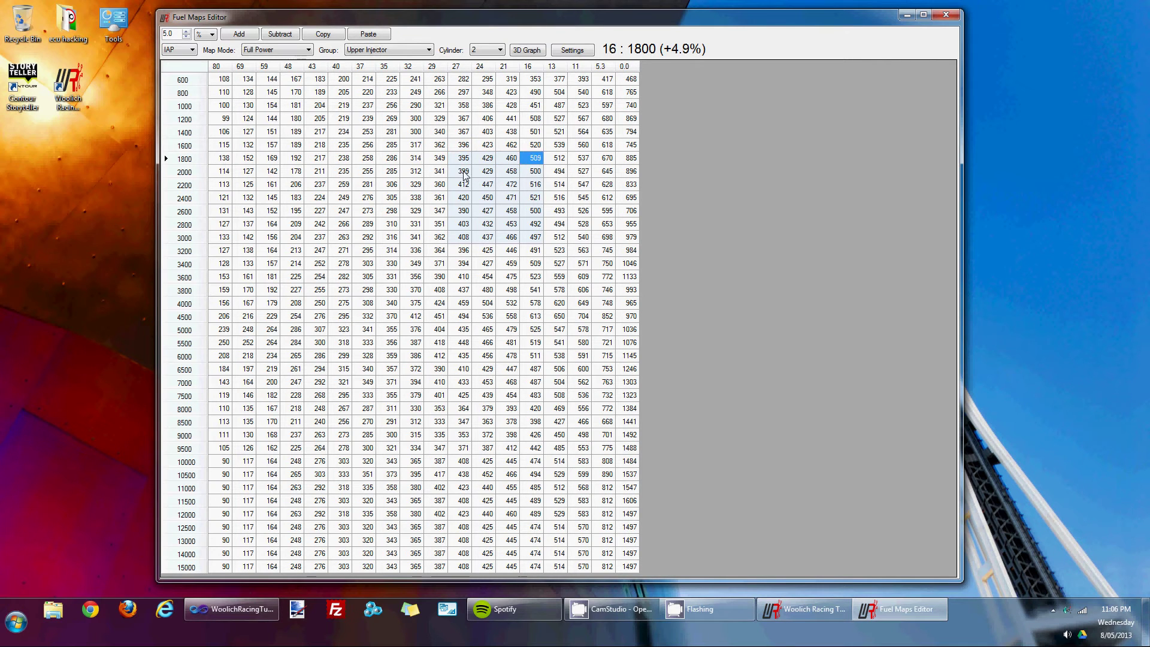
click(464, 172)
click(489, 174)
click(512, 172)
click(530, 175)
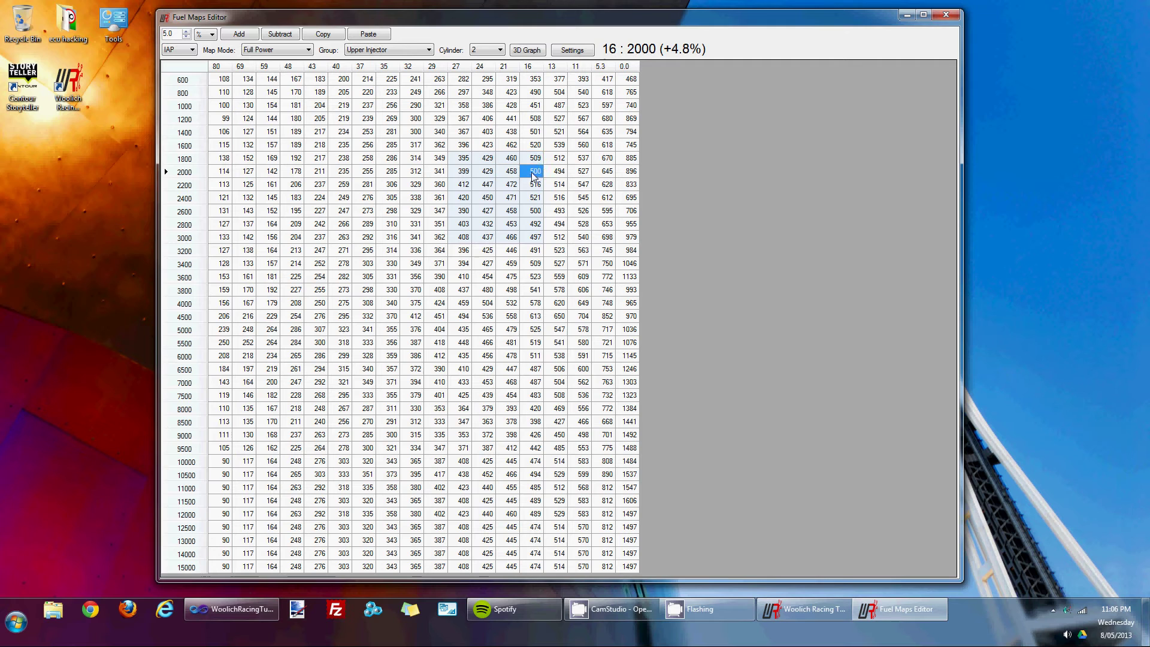
click(465, 185)
click(488, 186)
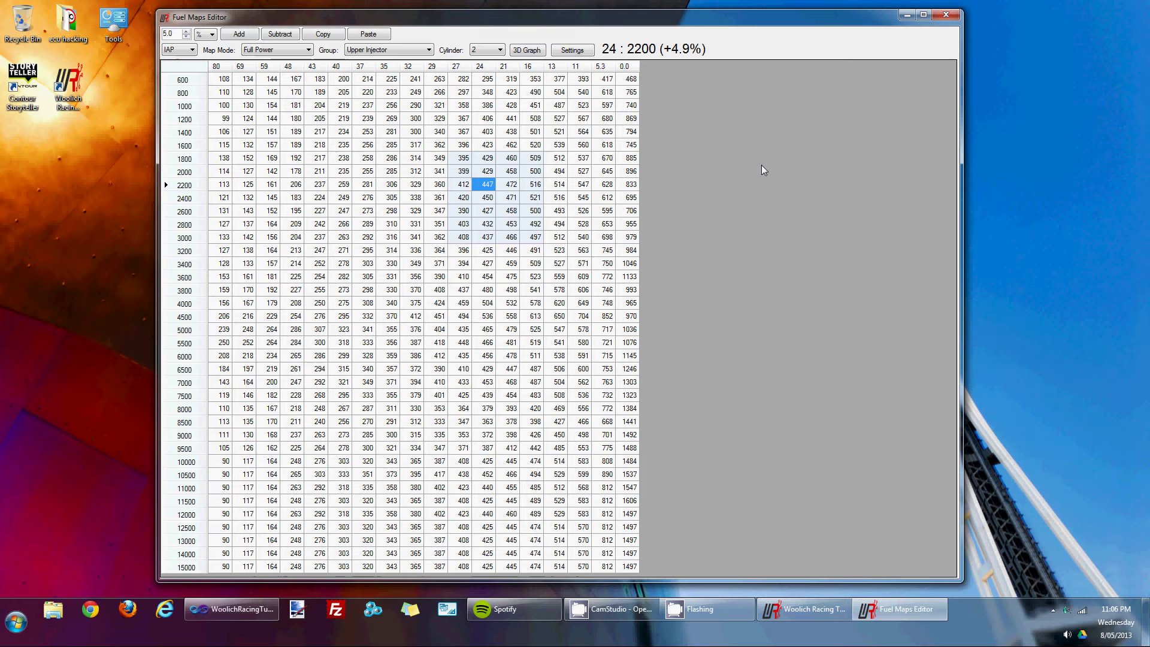
Switch the load axis to TPS and select rows 1400–2600, TPS 7.7–18, keeping Upper Injector.
click(193, 51)
click(180, 59)
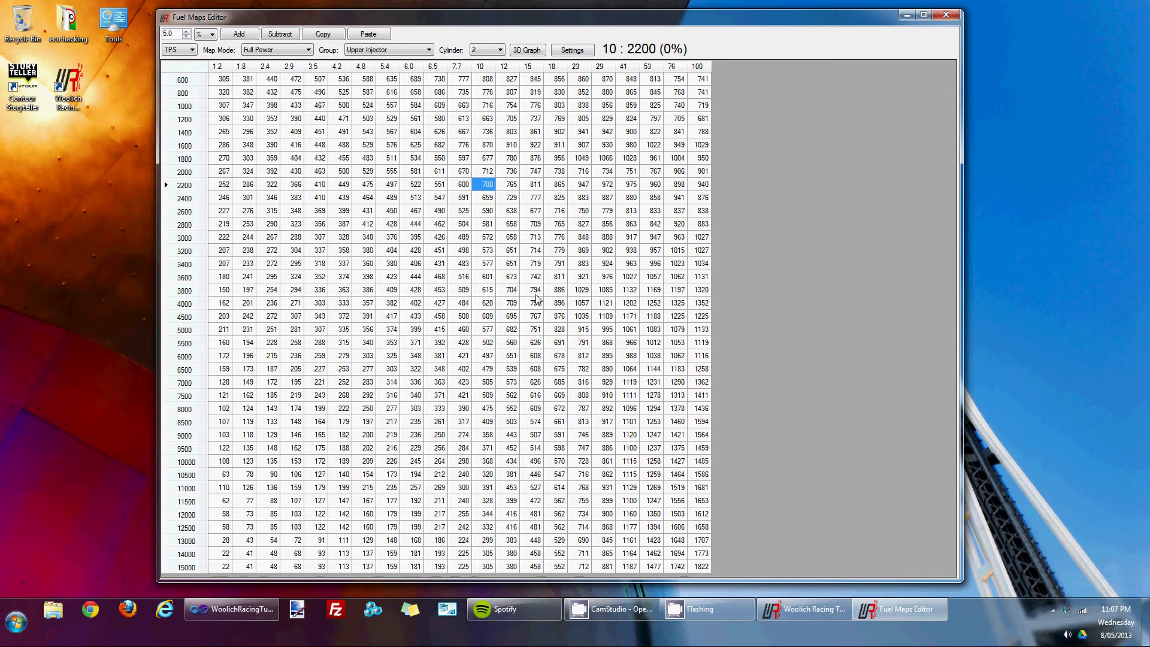
drag(451, 137, 558, 217)
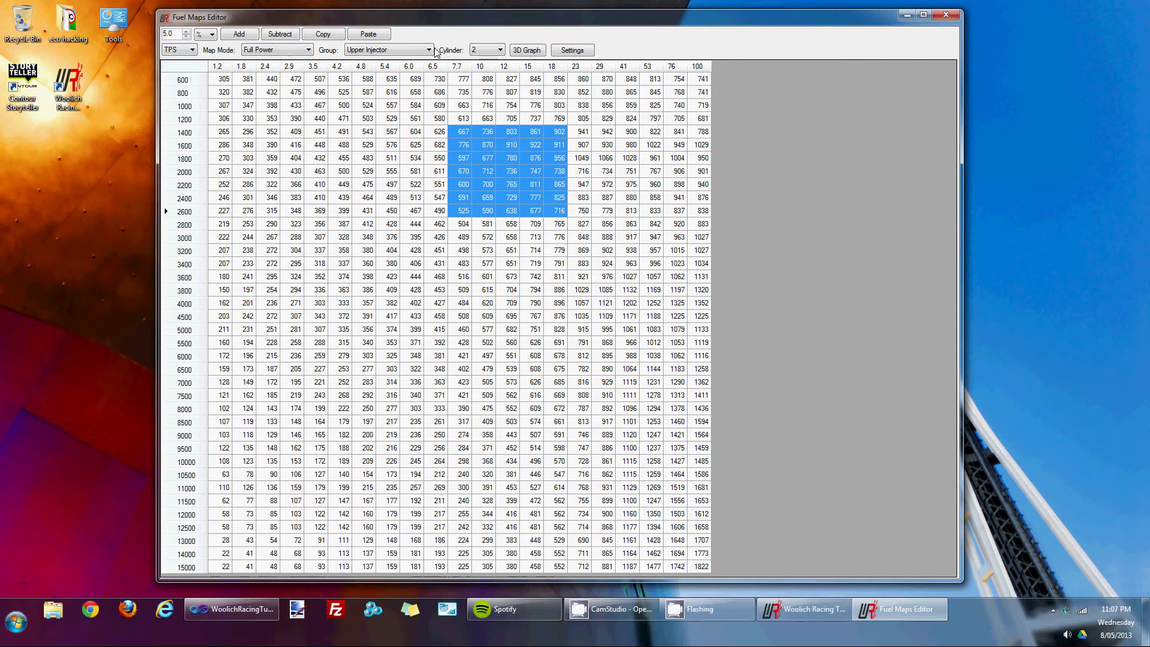
click(273, 52)
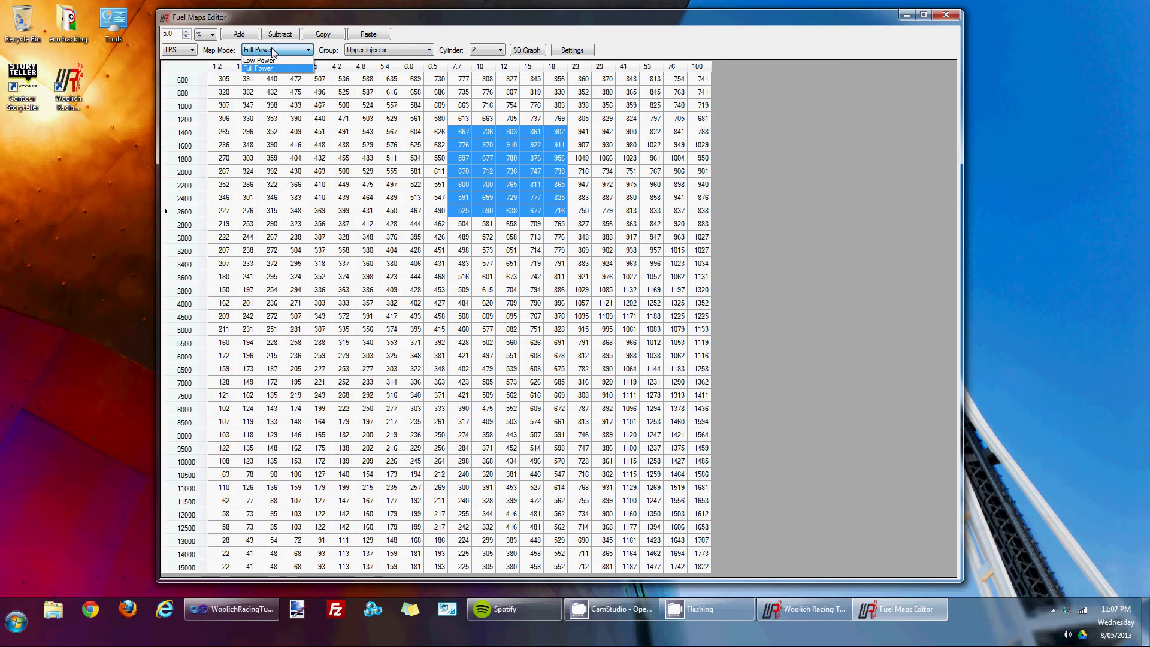
click(273, 51)
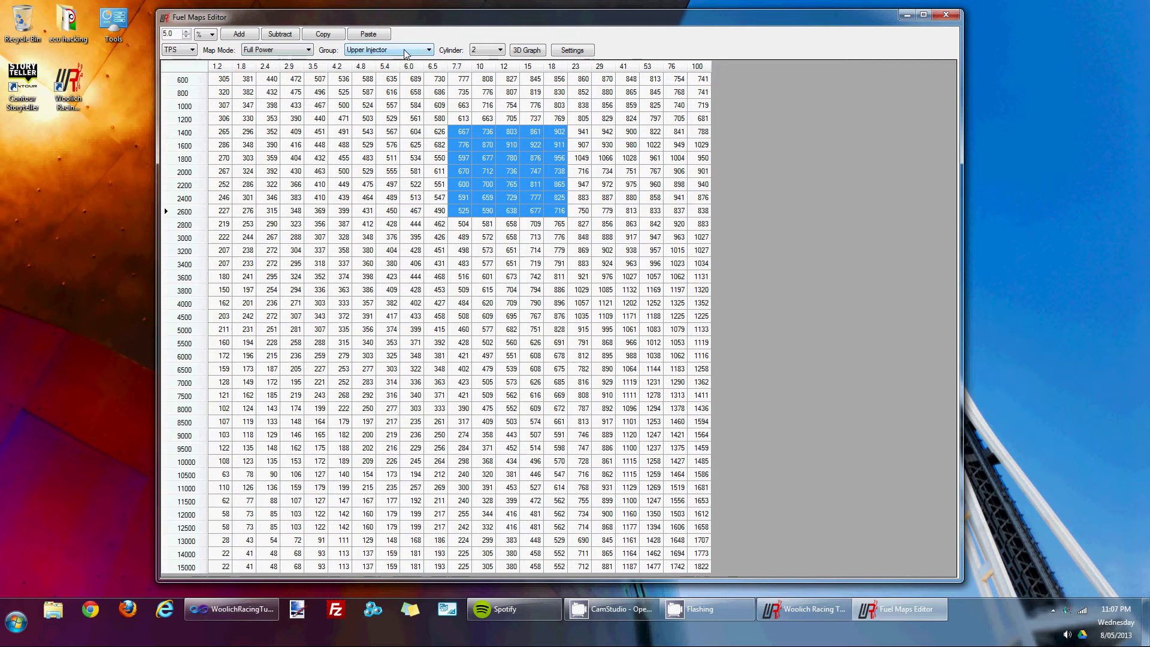
click(406, 53)
click(406, 54)
key(Tab)
Close the fuel editor and open the Ignition Maps Editor on Low Power, Neutral, cylinder 1.
click(947, 15)
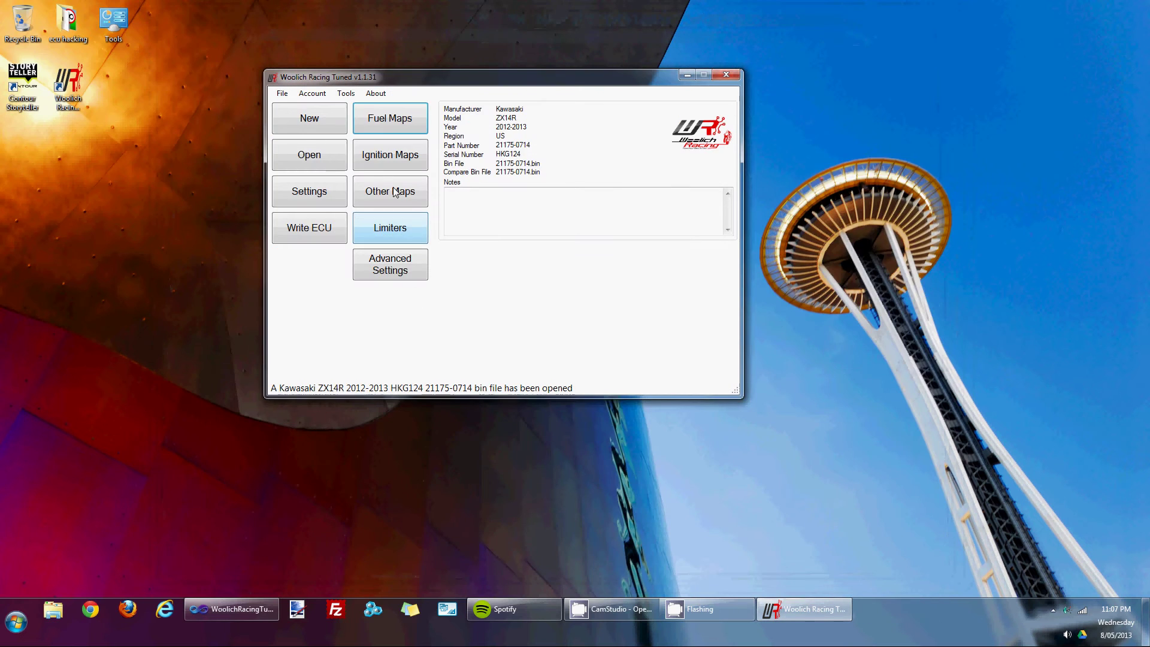
click(382, 154)
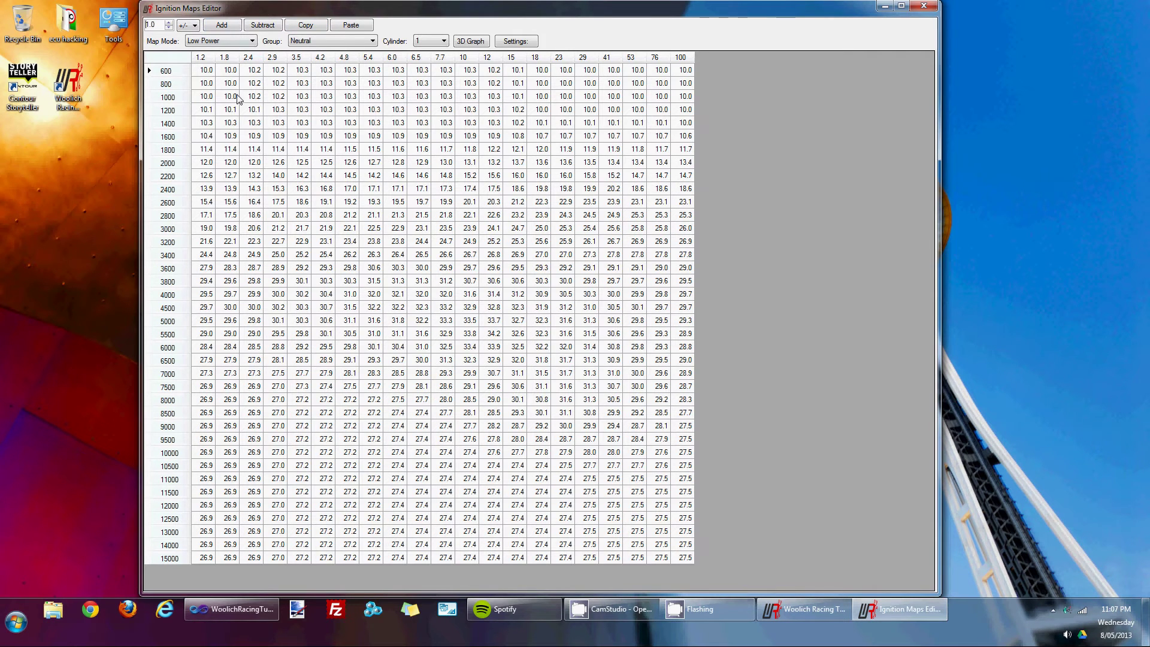
click(224, 48)
click(224, 48)
click(328, 42)
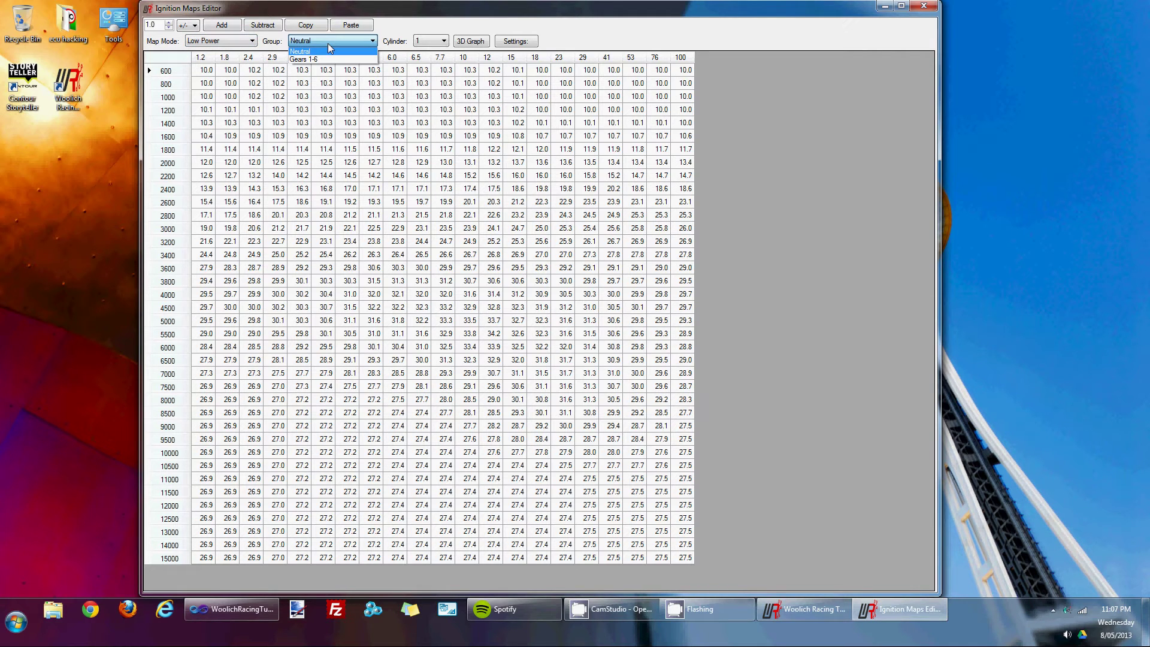
click(328, 49)
key(Tab)
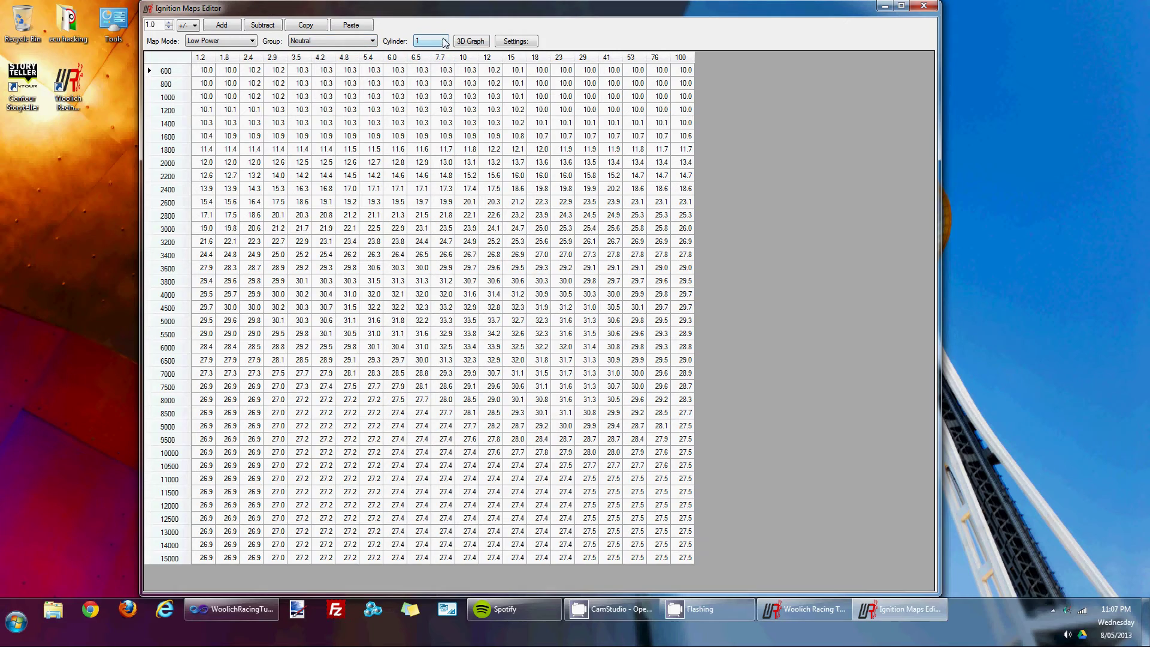
Switch the ignition map to Full Power, Gears 1-6, inspecting it in 3D before returning to the table.
click(470, 41)
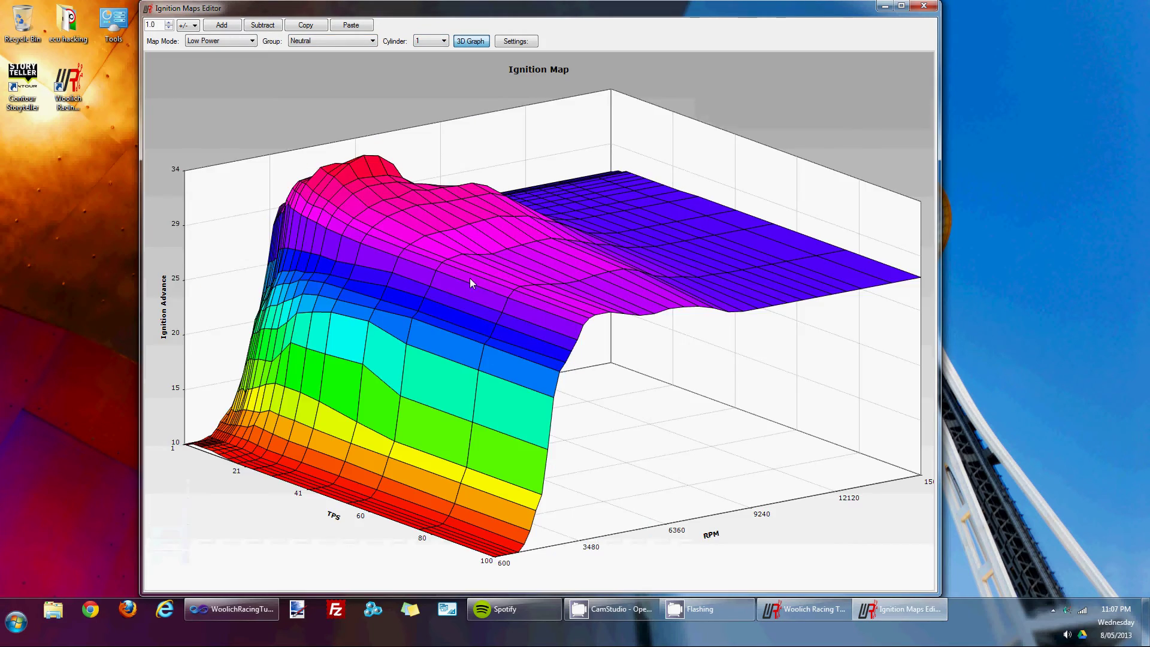
drag(469, 278, 498, 279)
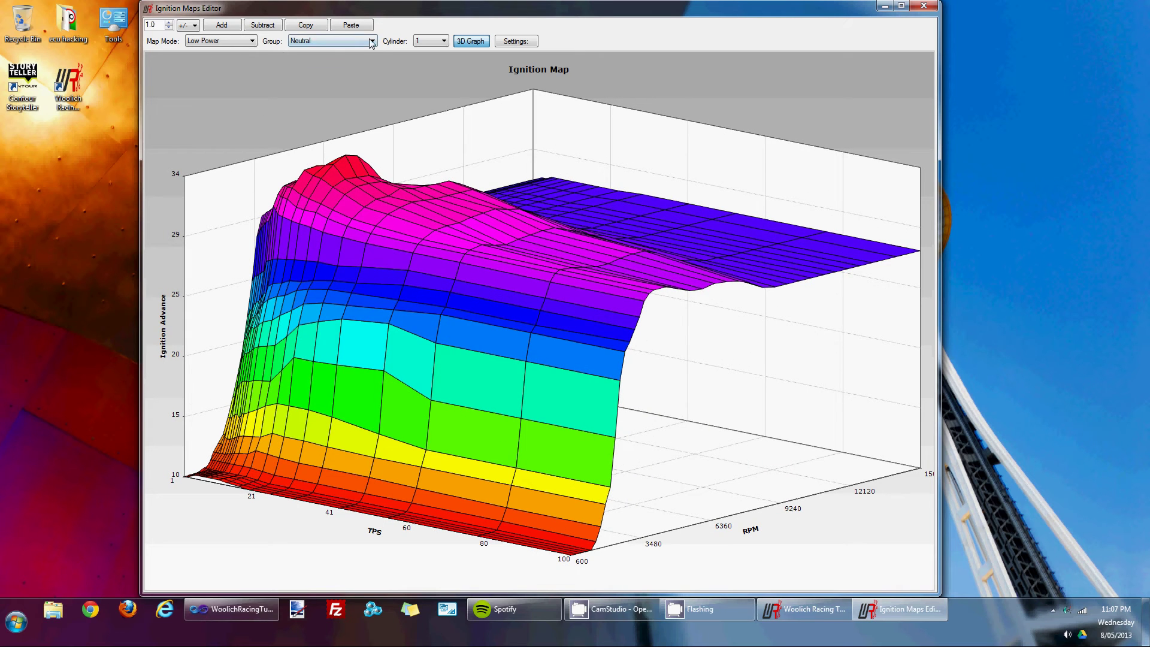
click(251, 41)
click(228, 58)
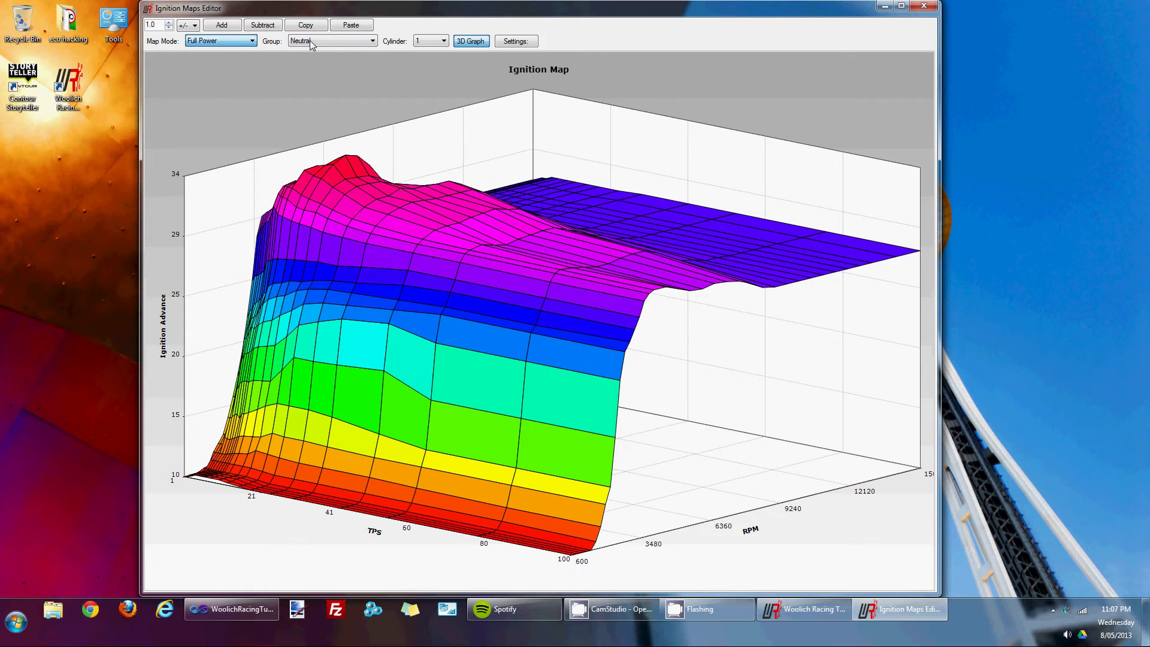
click(311, 42)
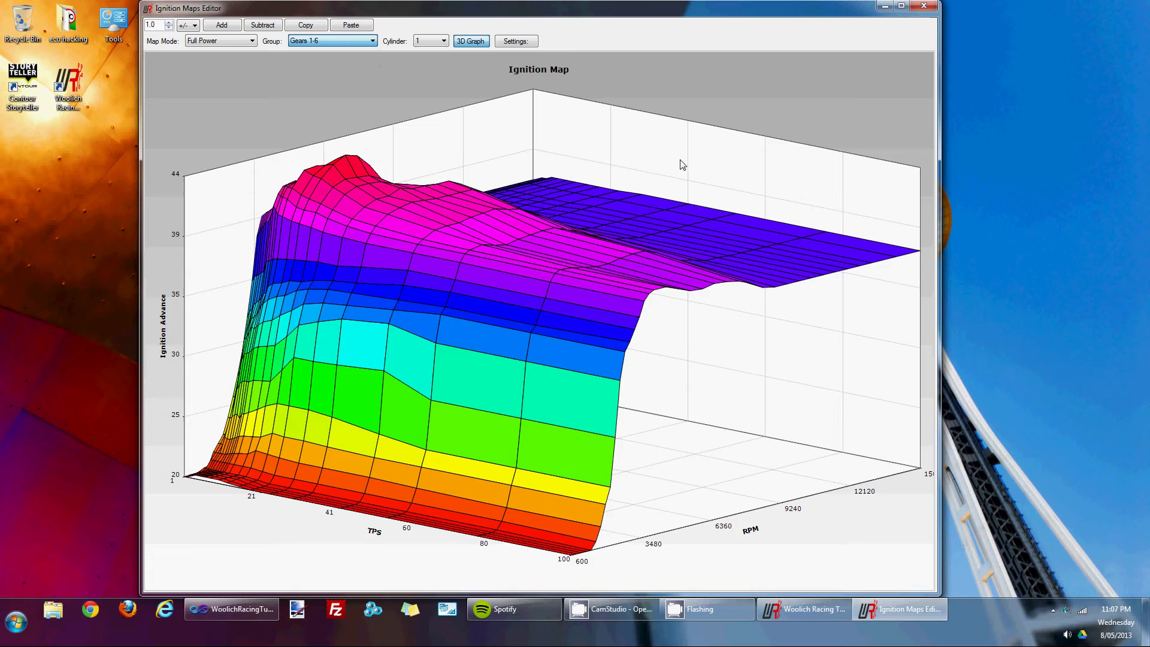
drag(680, 162, 661, 363)
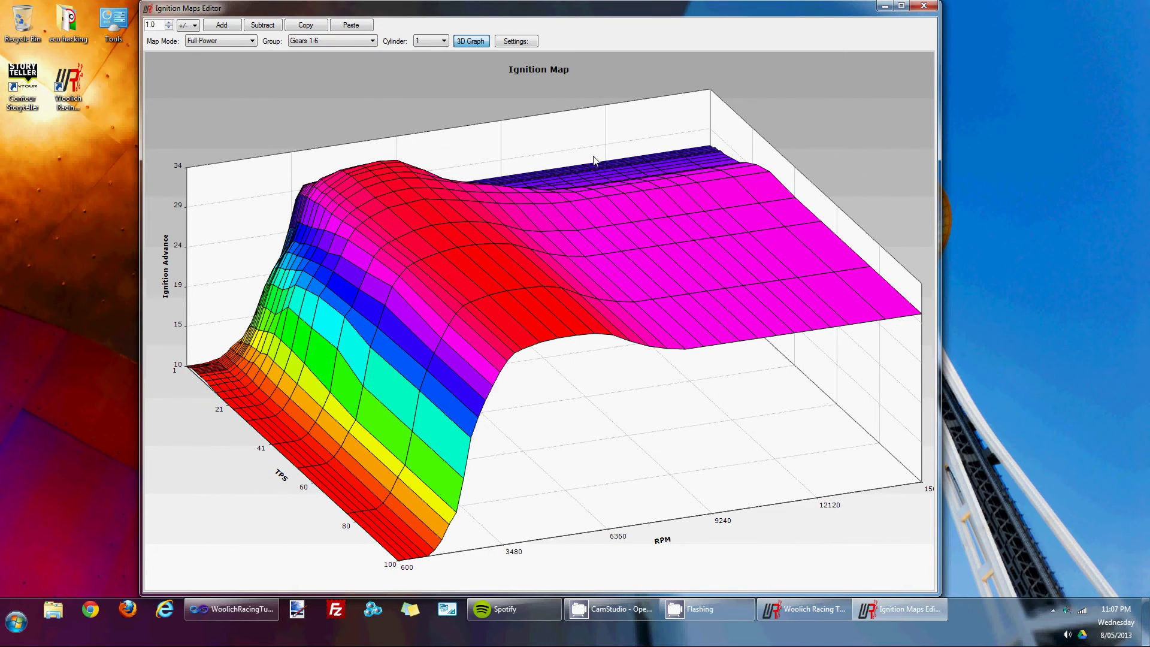
click(471, 42)
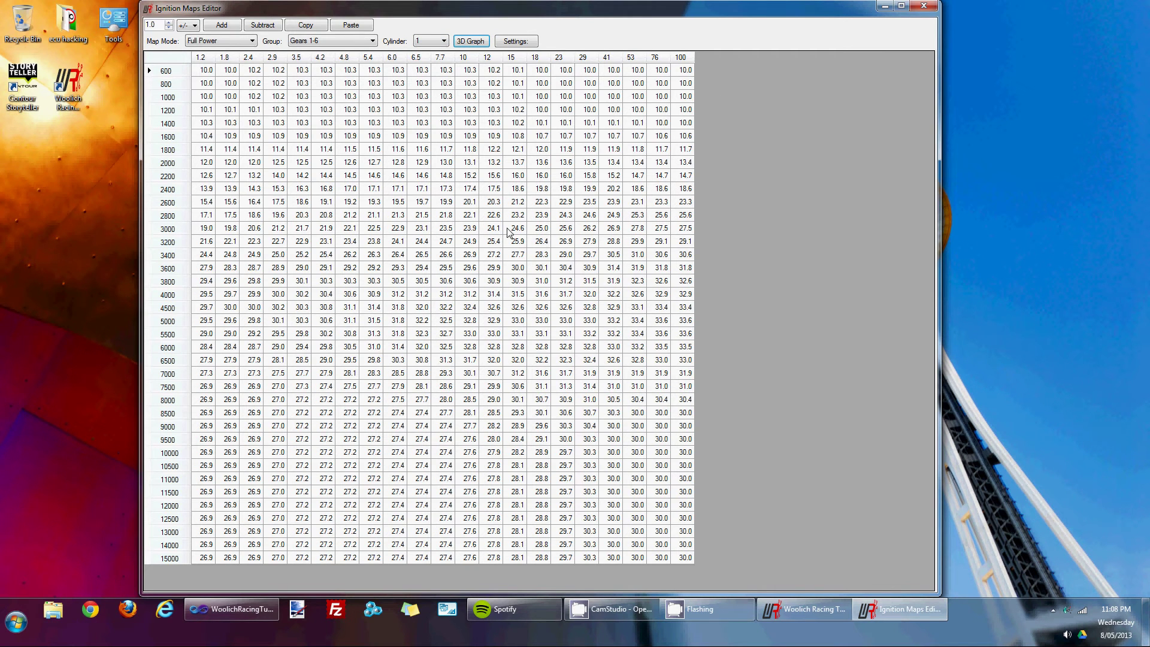
Raise ignition advance 10% at TPS 12–29, 2600–3800 rpm, and check the edited values.
drag(494, 202, 590, 282)
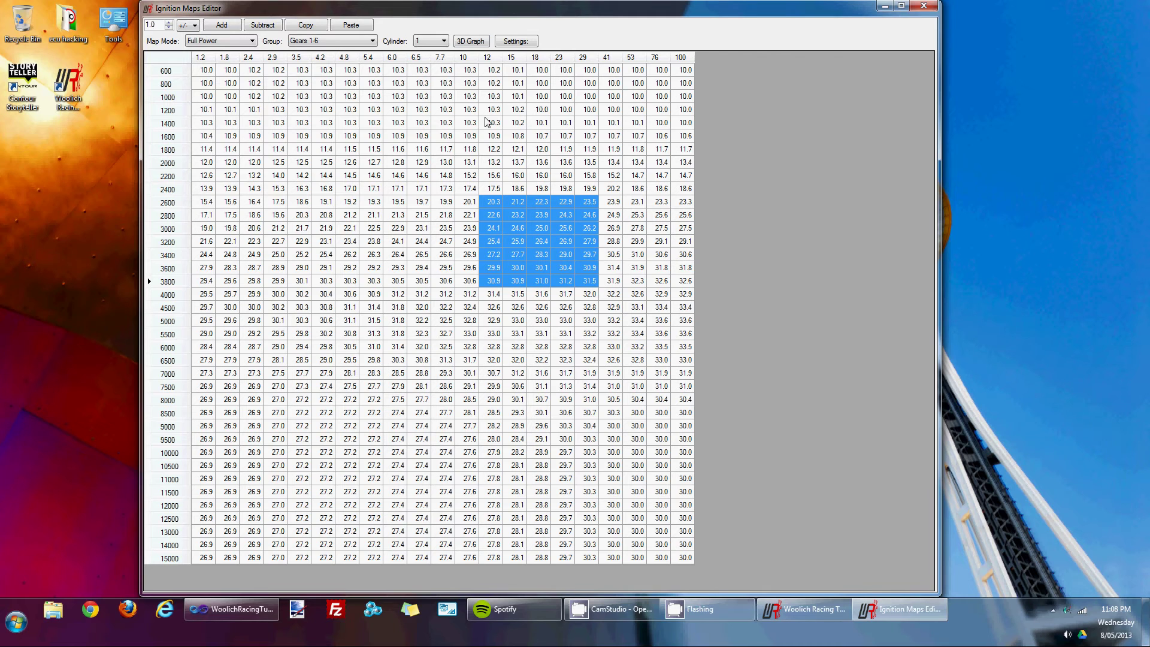
key(plus)
click(541, 162)
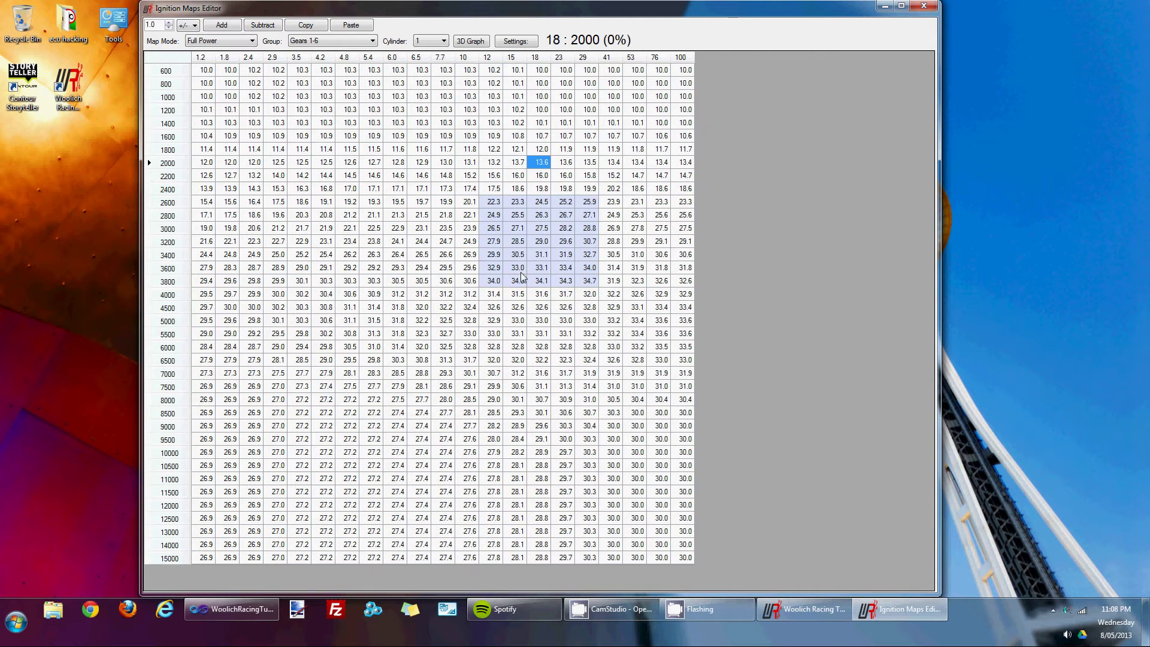
click(493, 201)
click(541, 214)
click(589, 241)
click(517, 228)
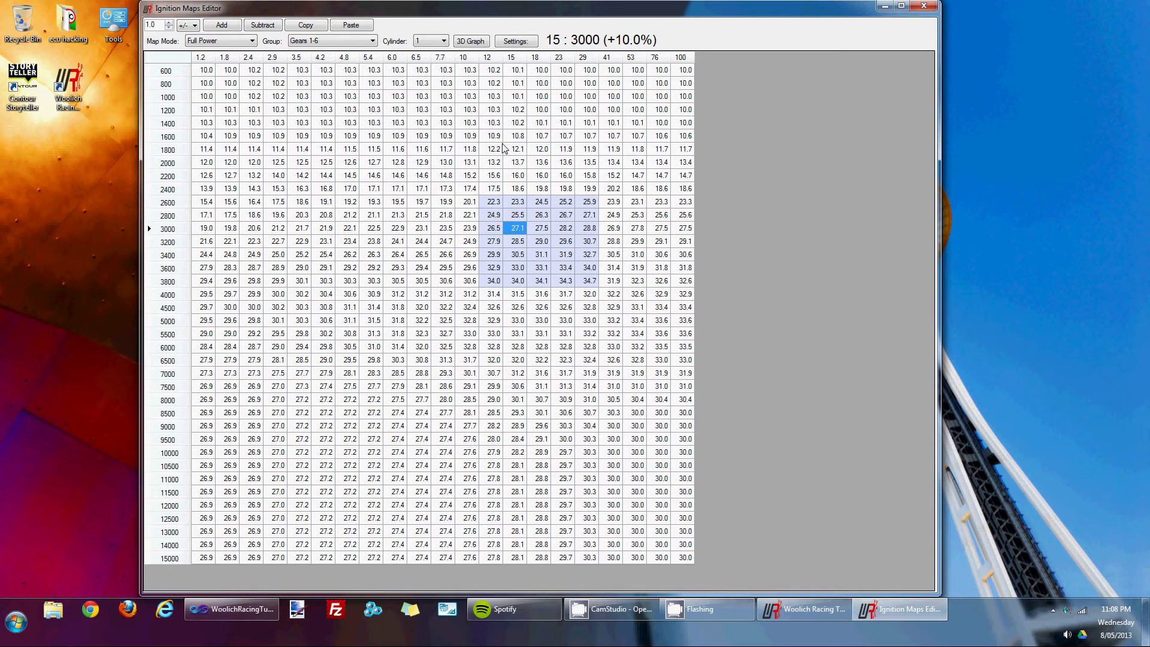
Cut ignition advance 10% at TPS 12–29, 1800–2200 rpm, and check the edited values.
drag(503, 148, 580, 178)
key(minus)
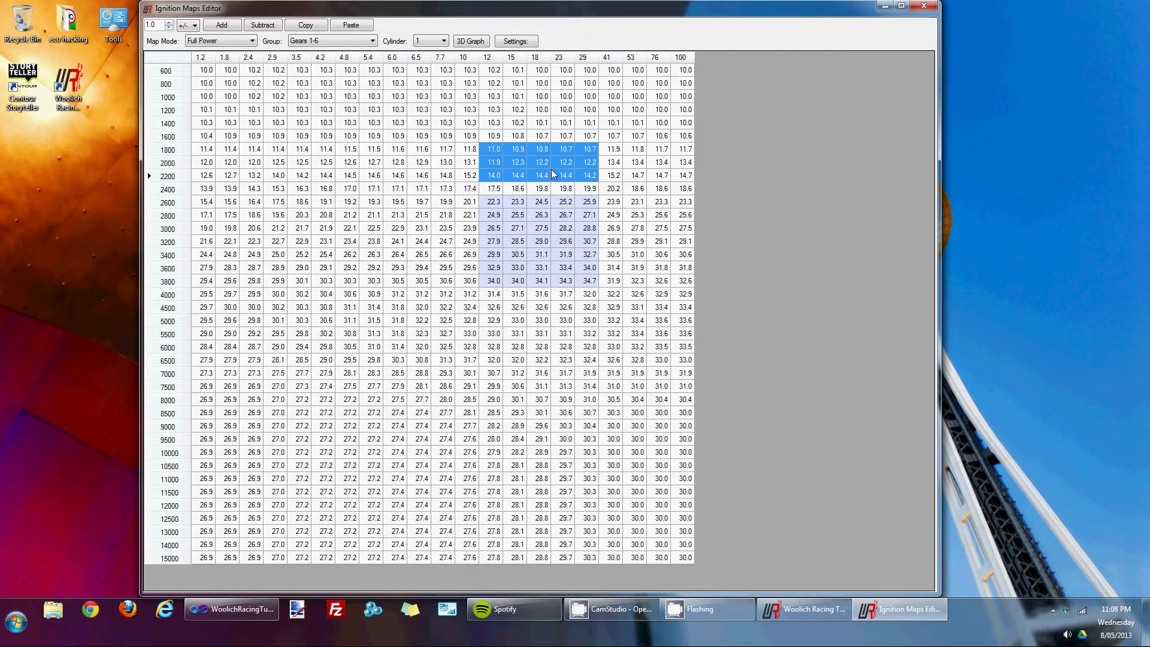
click(566, 96)
click(494, 149)
click(496, 164)
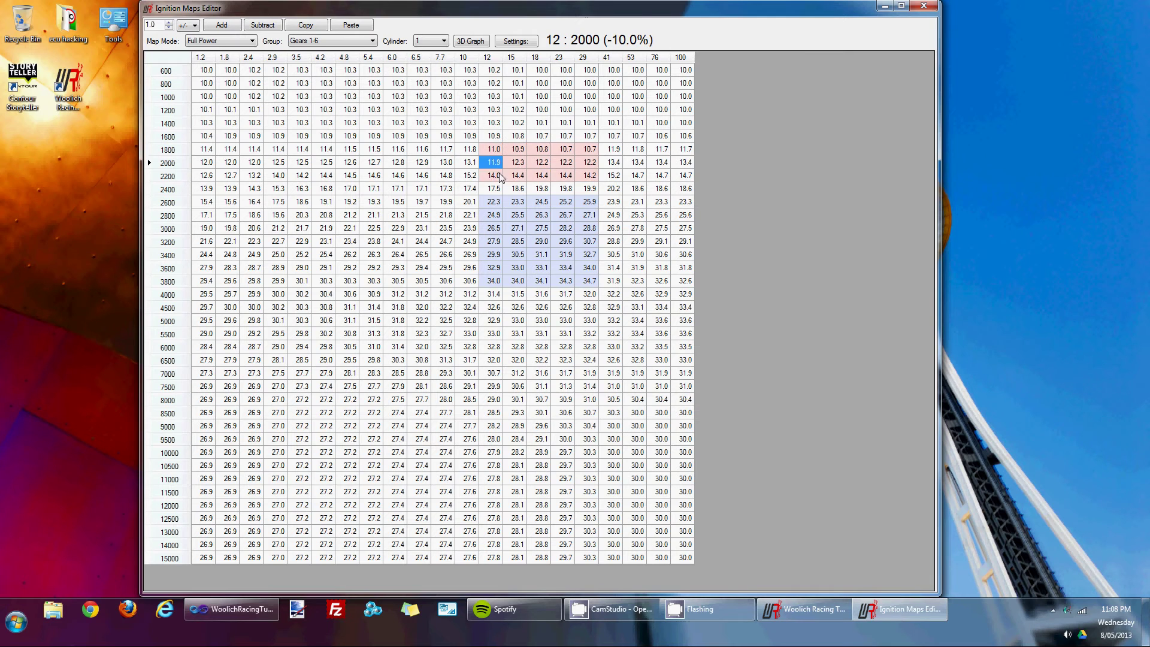
click(497, 175)
click(517, 175)
Raise the 3D-graph peak at throttle 12, 3800 rpm slightly, then return to the numeric table.
click(470, 41)
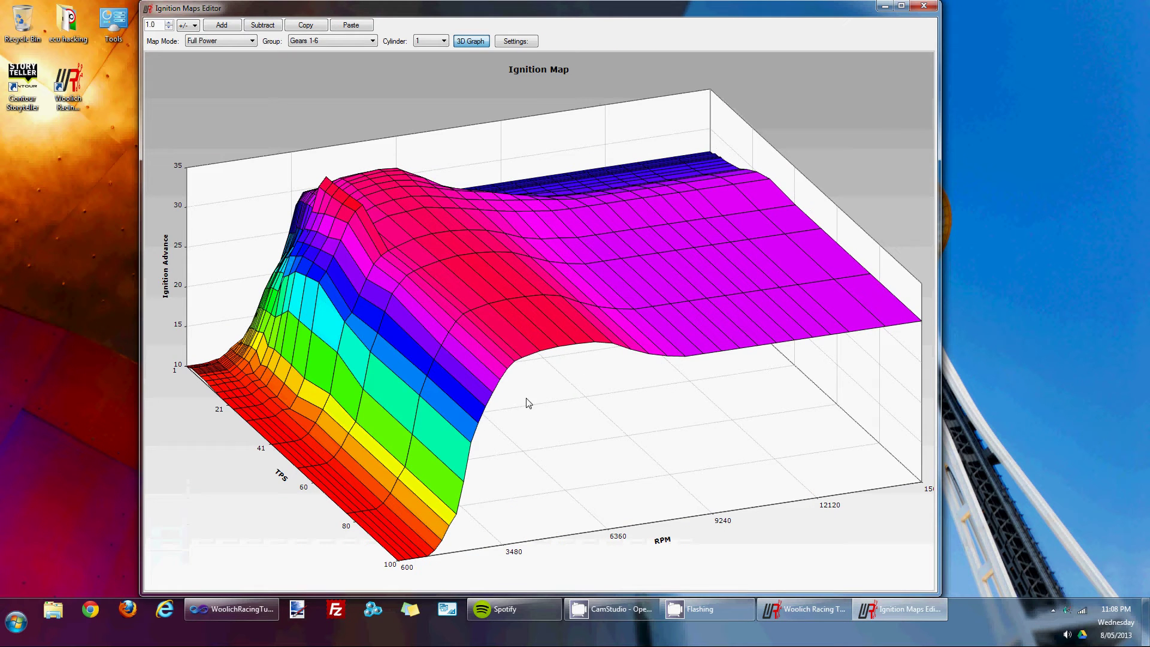
mouse_move(326, 186)
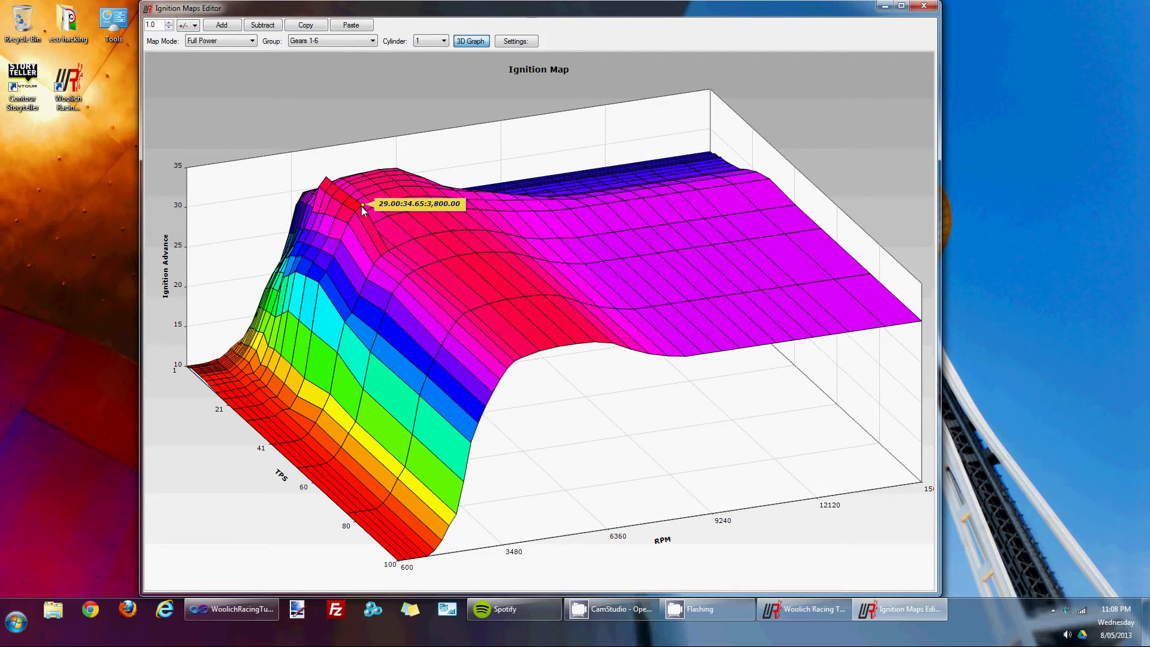
mouse_move(370, 226)
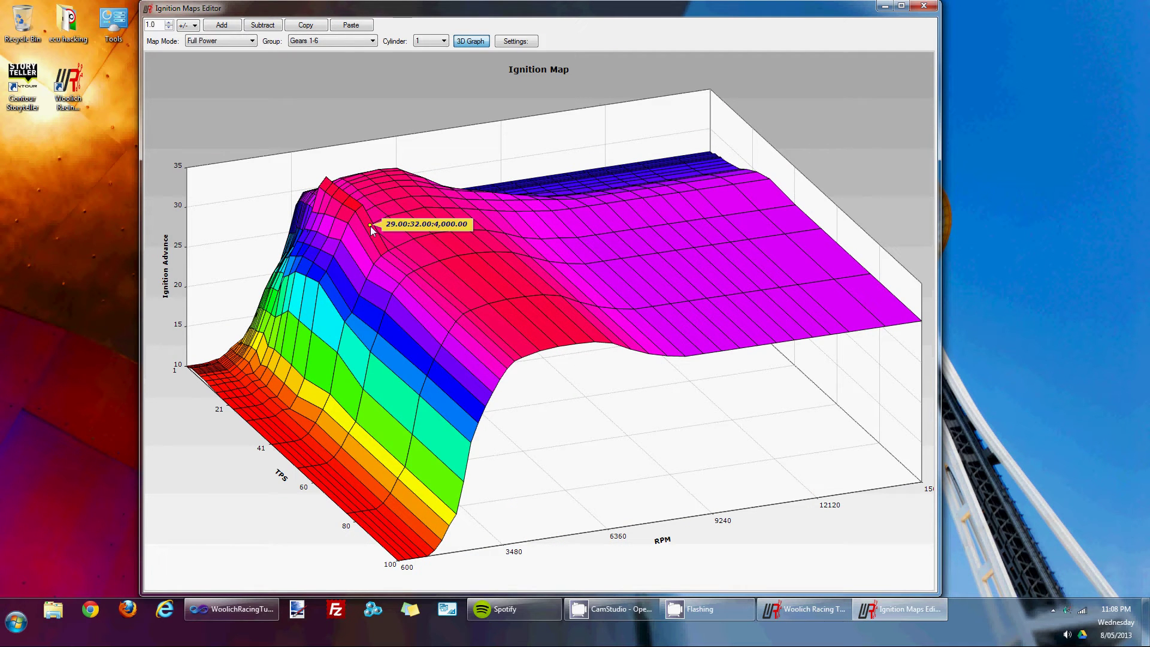
click(326, 178)
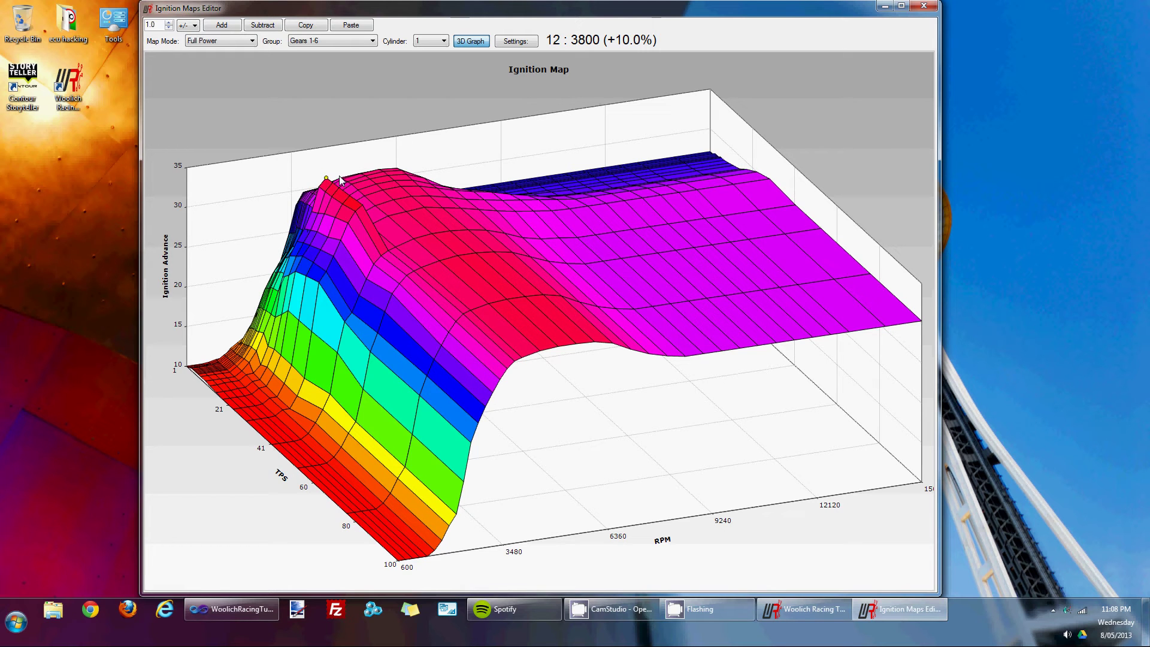
key(Up)
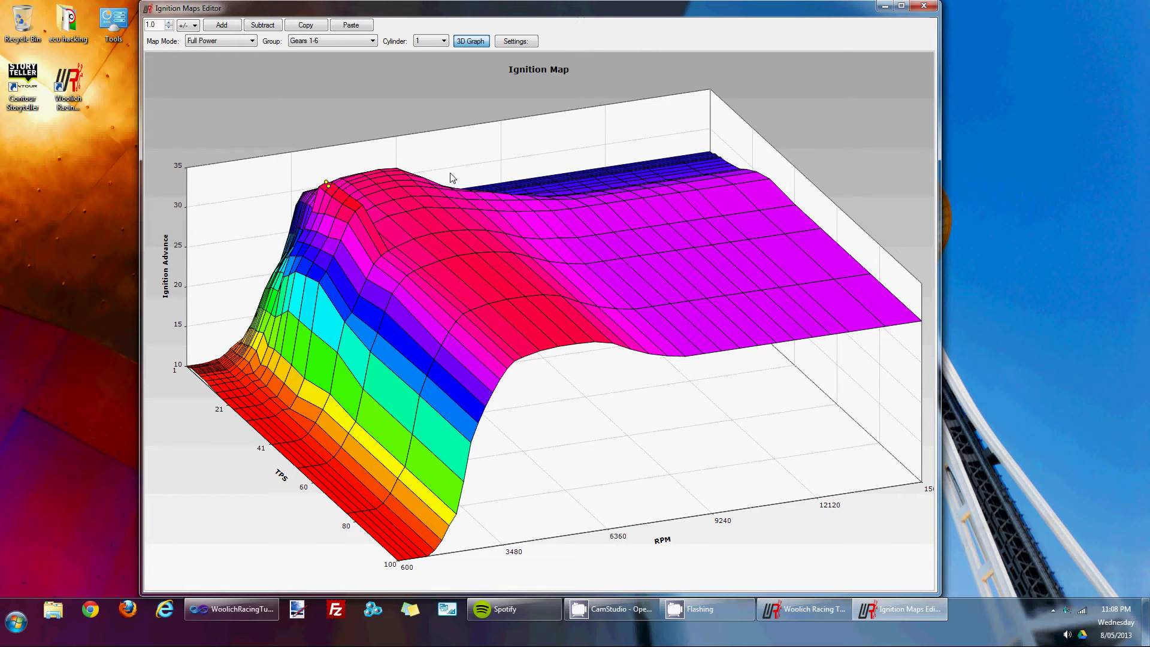
click(470, 40)
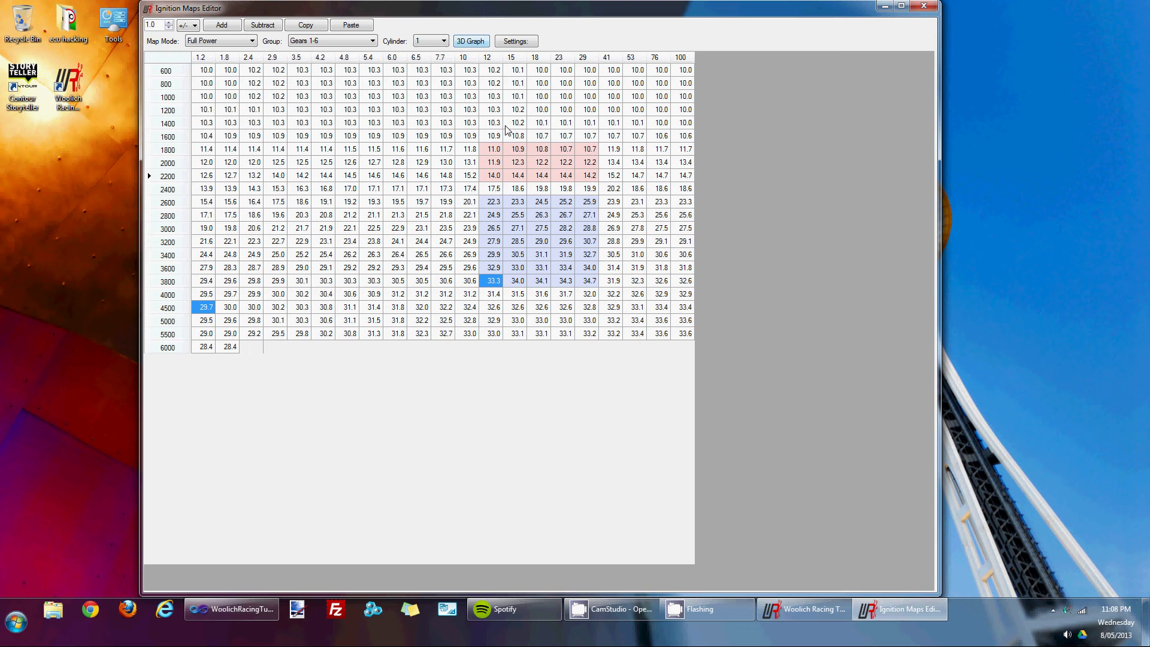
Close the ignition editor, open Other Maps and inspect the Neutral STP Opening map in 3D.
click(924, 6)
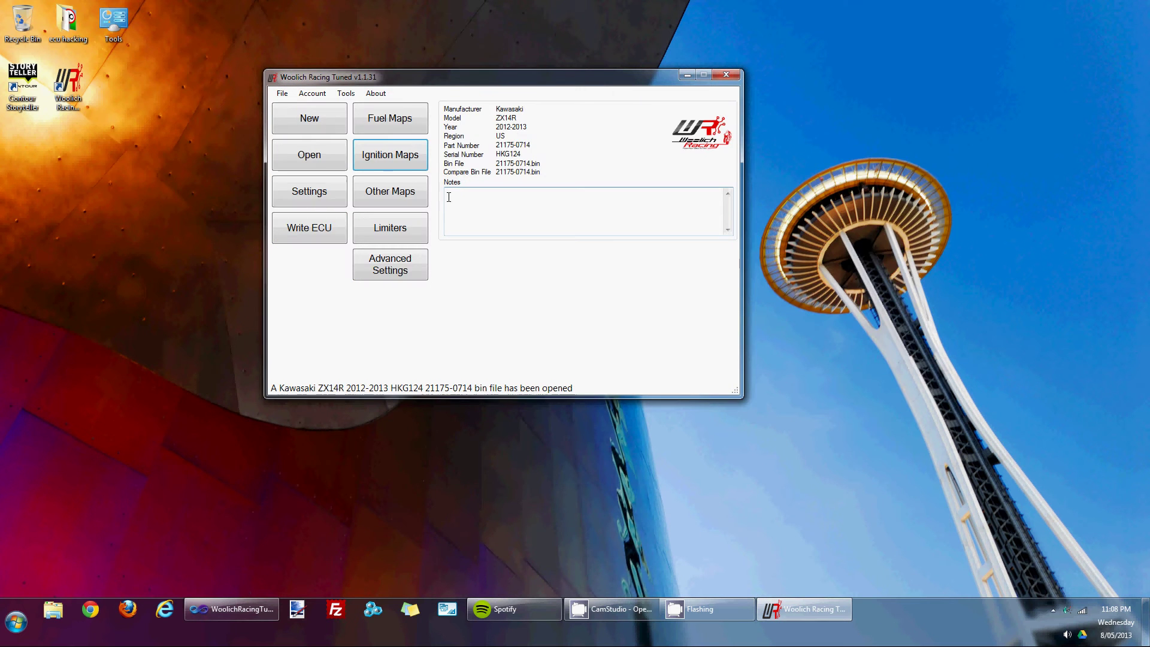
click(409, 198)
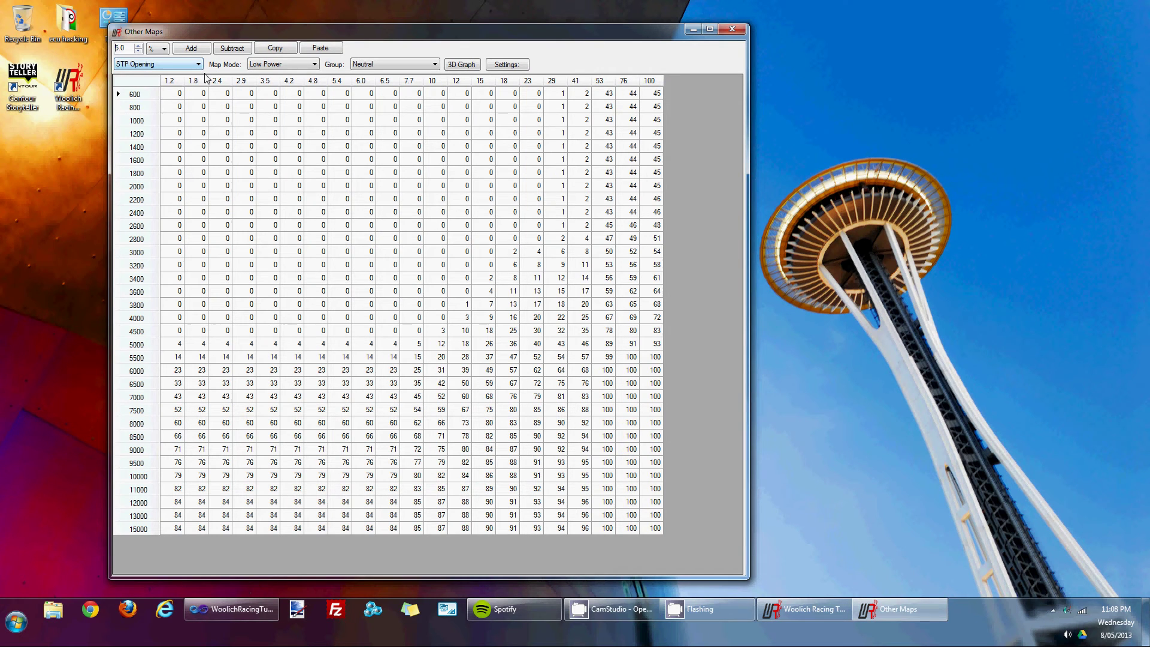
drag(296, 39, 340, 34)
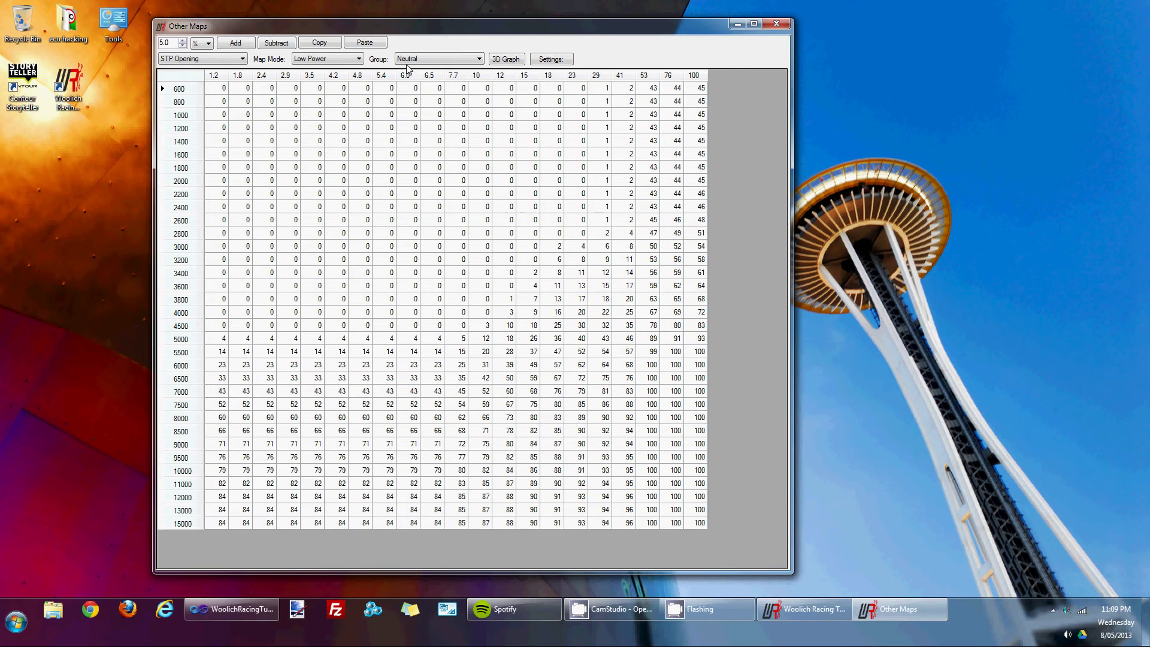
click(428, 60)
click(428, 60)
click(506, 59)
drag(555, 228, 555, 260)
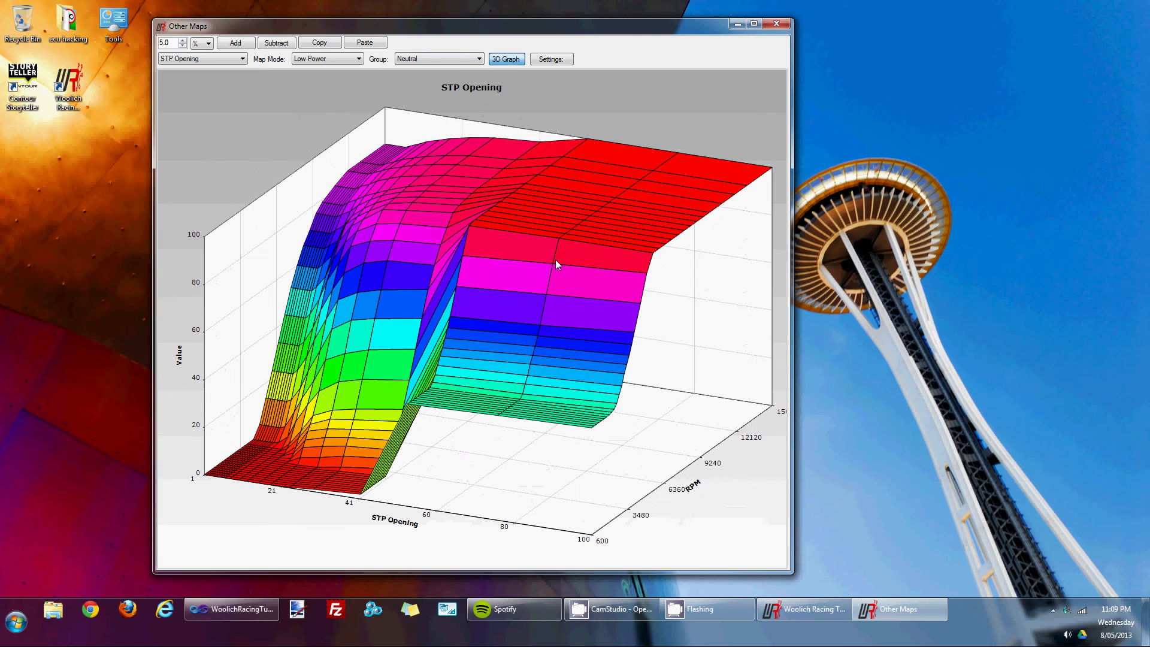
click(506, 59)
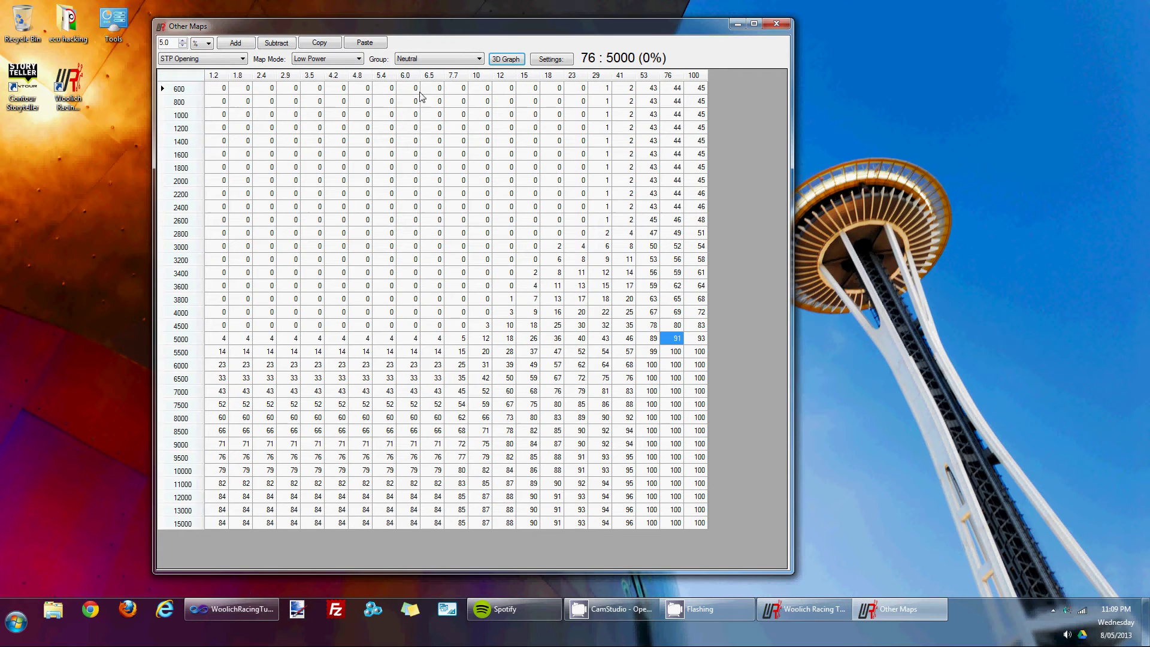
Switch STP Opening to Gear 3 and check the value at throttle 76, 5500 rpm.
click(431, 59)
click(419, 93)
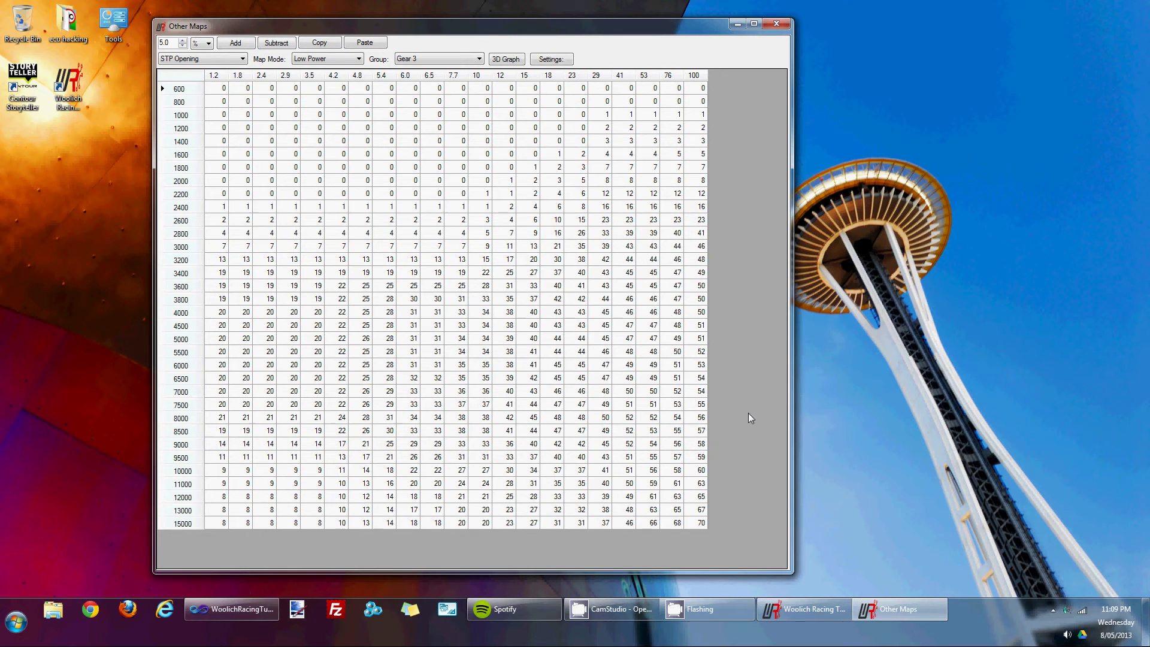
click(677, 353)
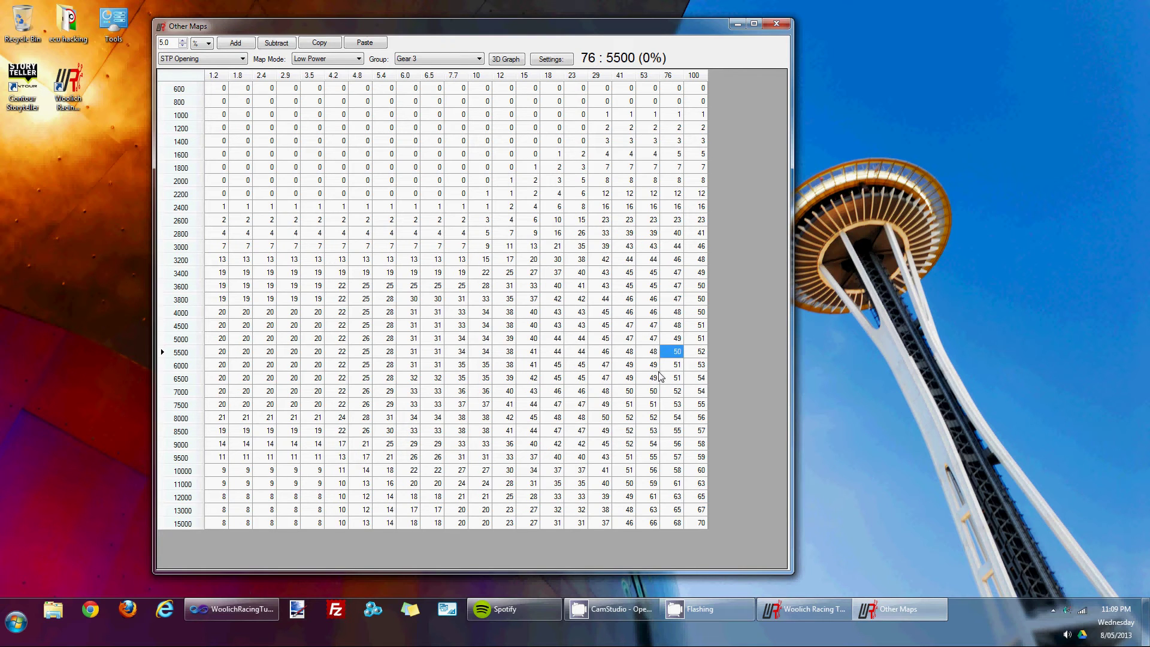
Switch STP Opening to Full Power and check throttle 76 and 100 at 5500 rpm.
click(346, 59)
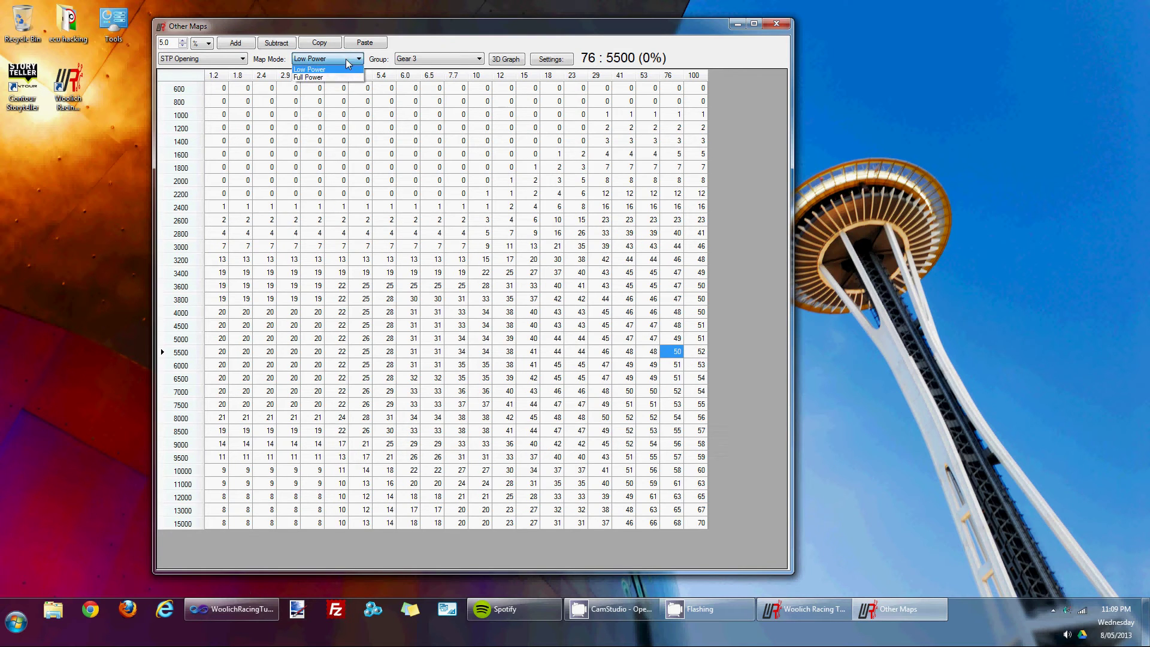
click(335, 74)
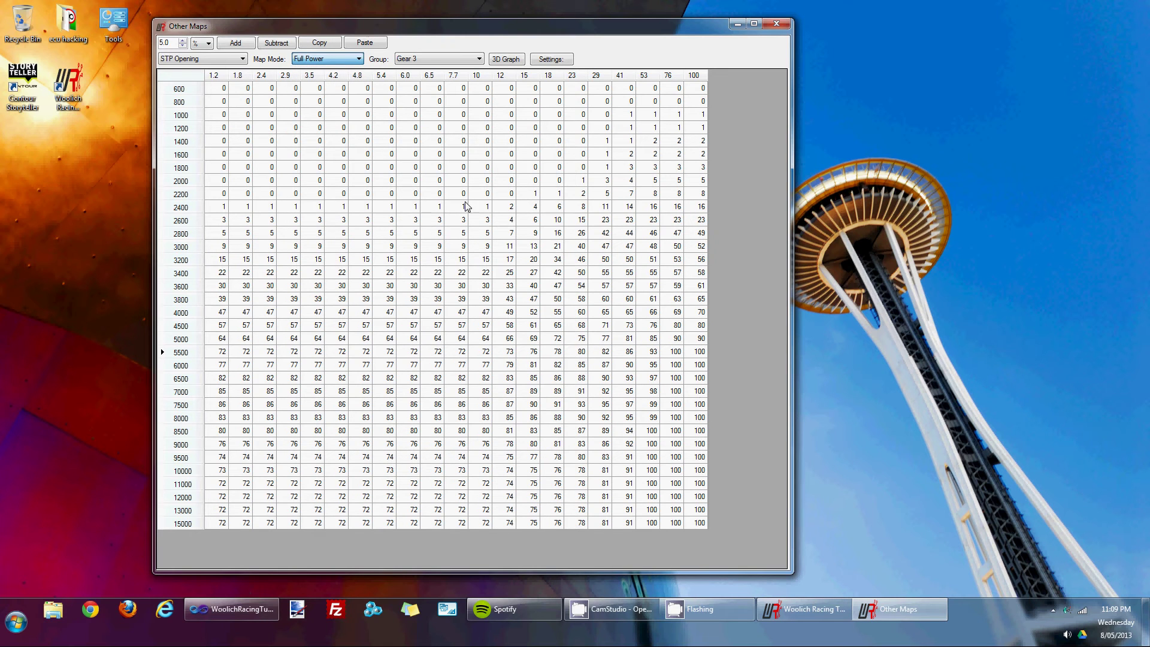
click(677, 352)
click(701, 352)
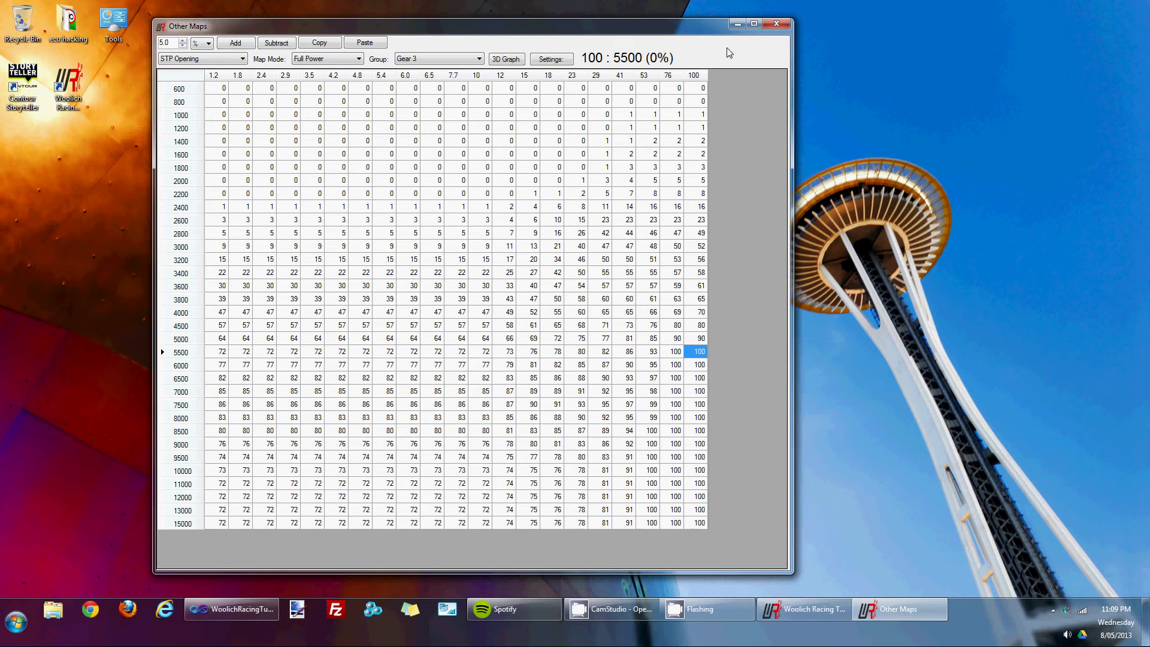
View the Fuel Trim map on Gear 1, then close the Other Maps editor.
click(199, 58)
click(200, 77)
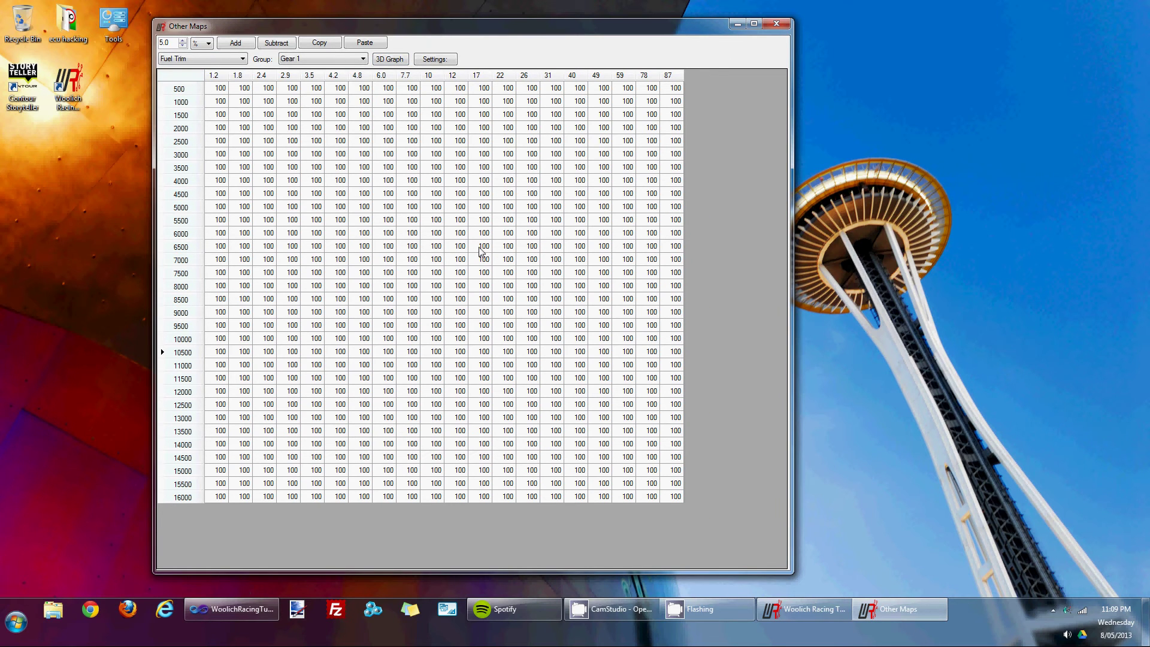
click(342, 58)
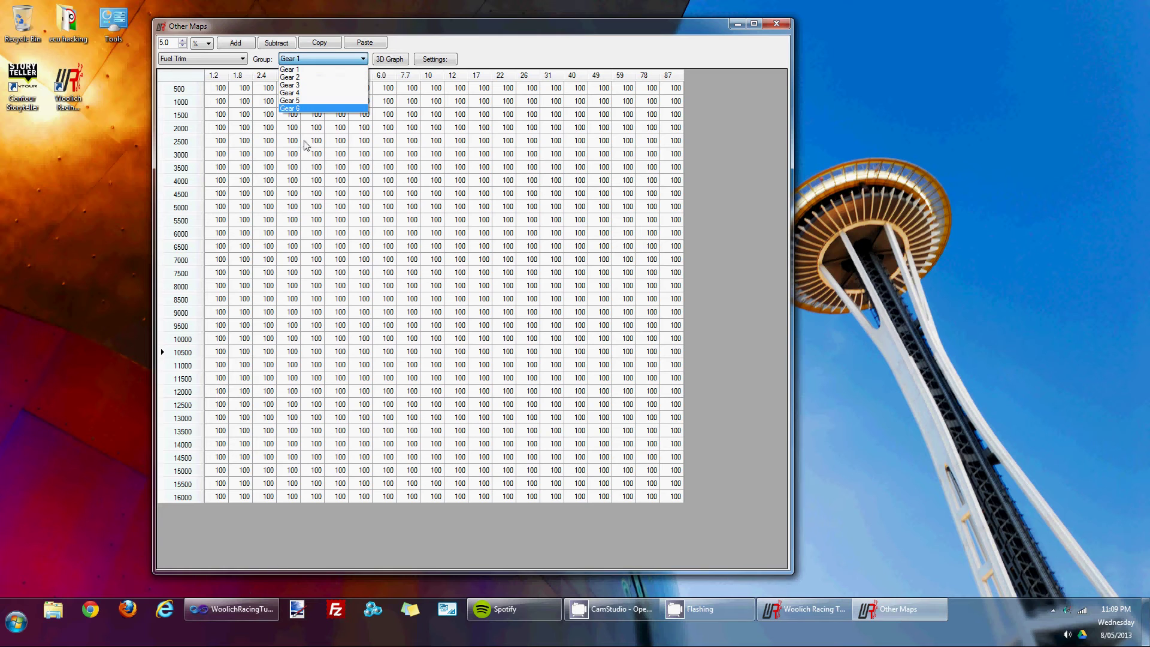
click(597, 60)
click(778, 24)
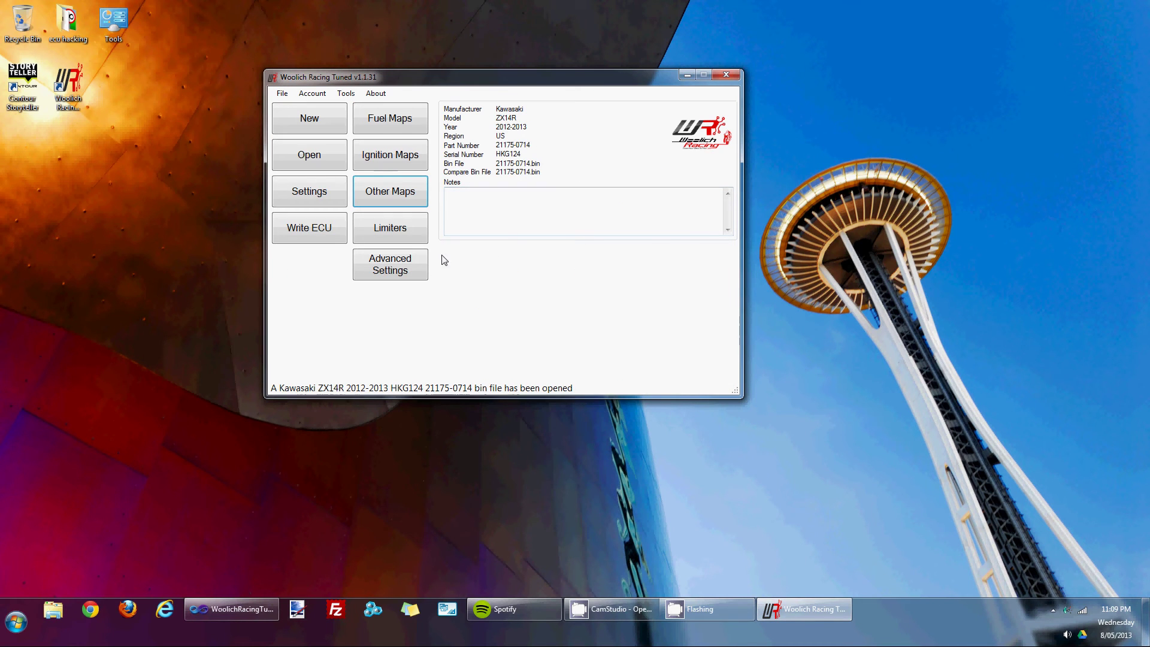
Set the neutral RPM limiter to 9,900 and the gear limiter to 11,300, and disable the top speed limiter.
click(394, 233)
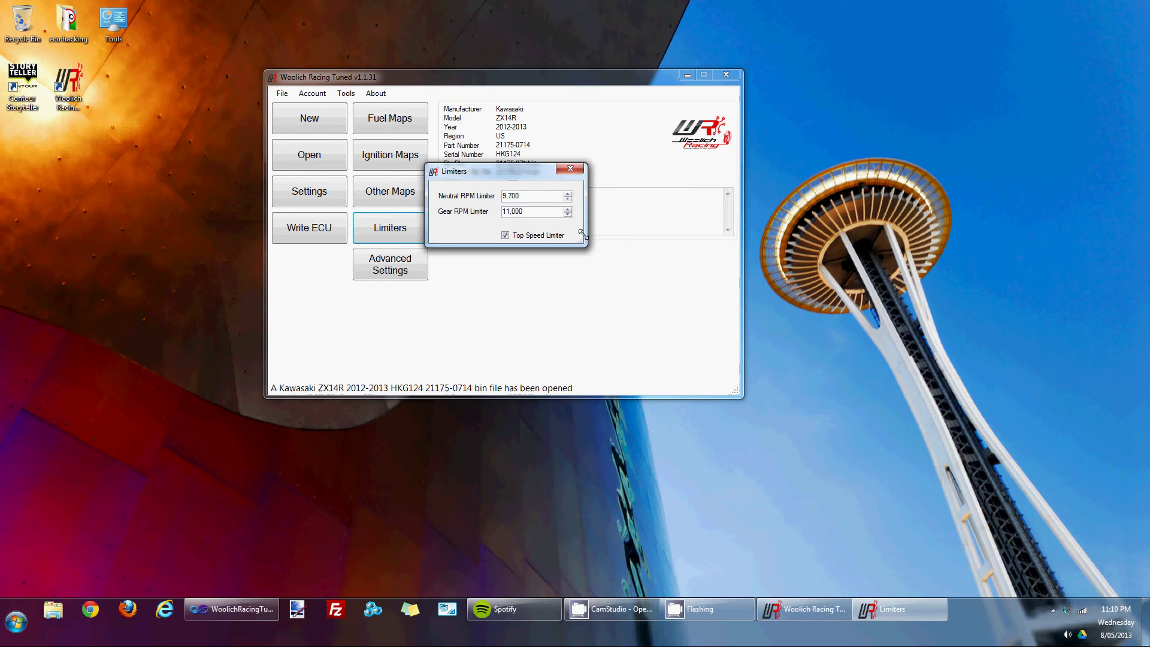
drag(519, 172, 512, 118)
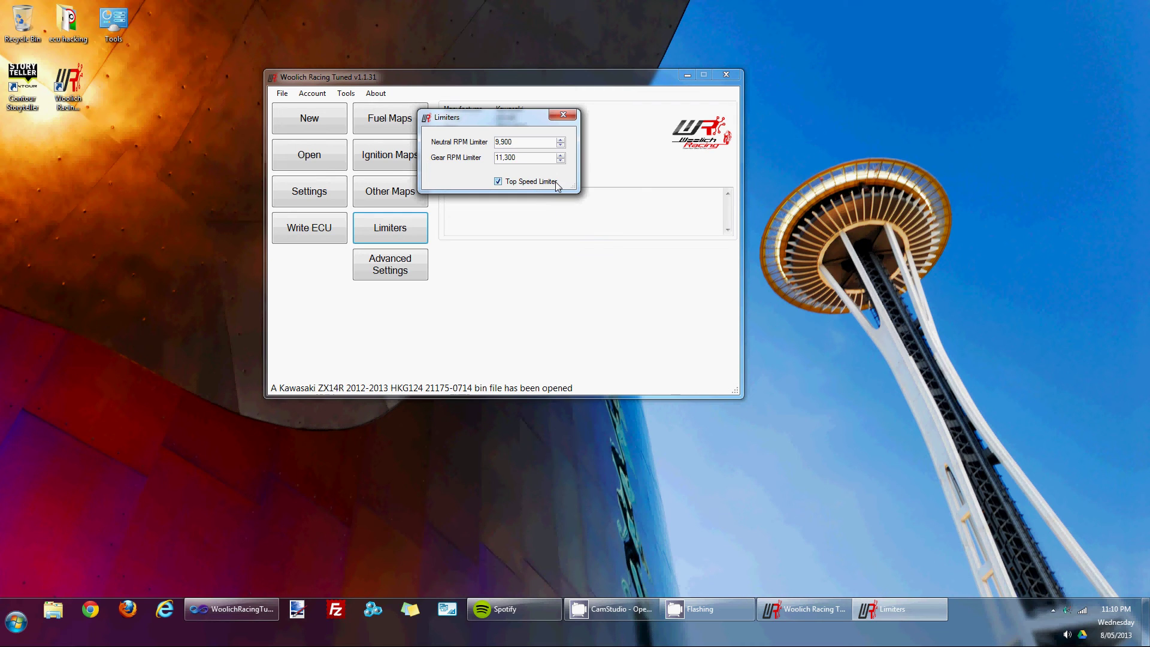
click(520, 181)
click(563, 115)
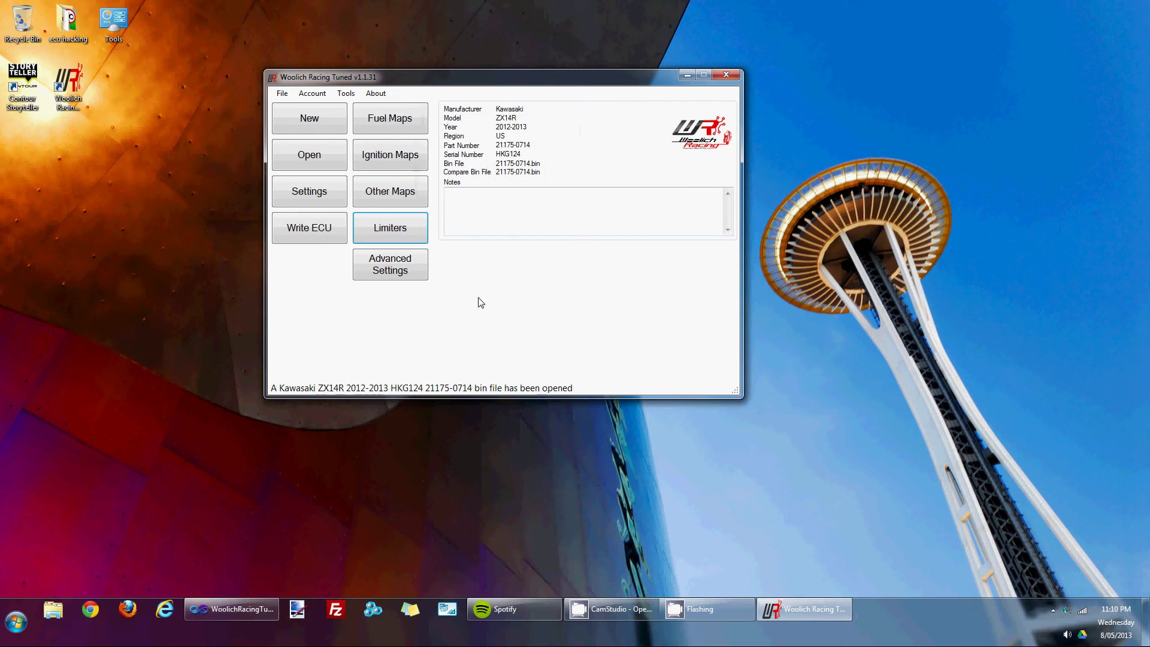
In Advanced Settings, toggle the O2 sensor on and back off, leaving it unchanged.
click(413, 273)
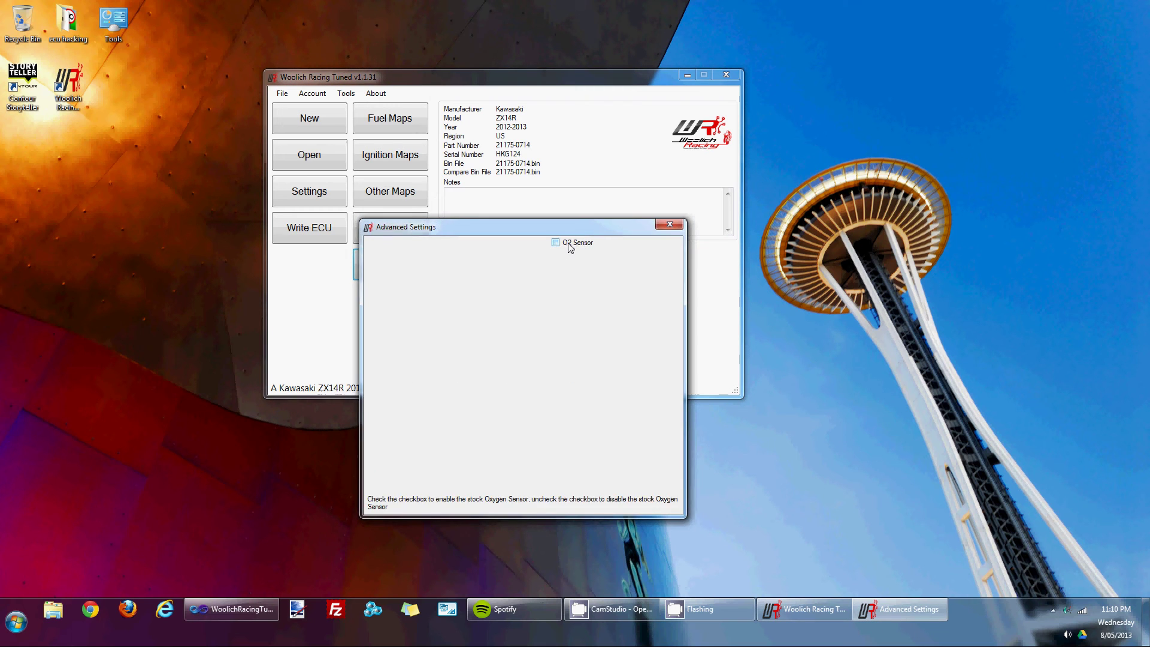
drag(580, 224, 595, 122)
click(573, 140)
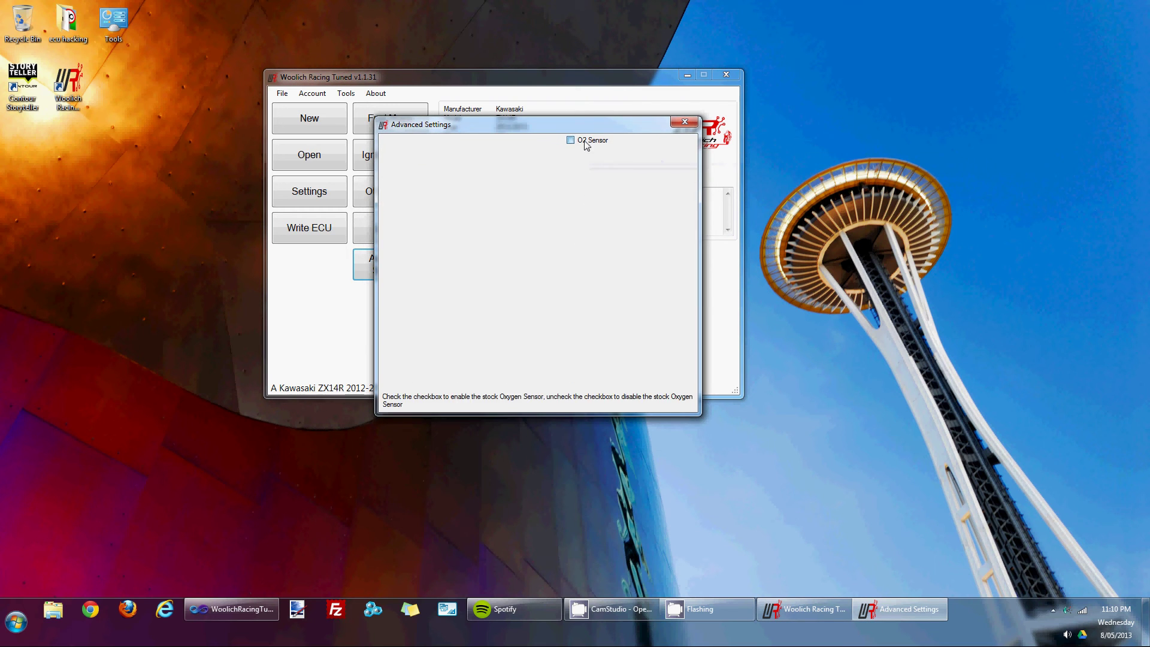
click(572, 140)
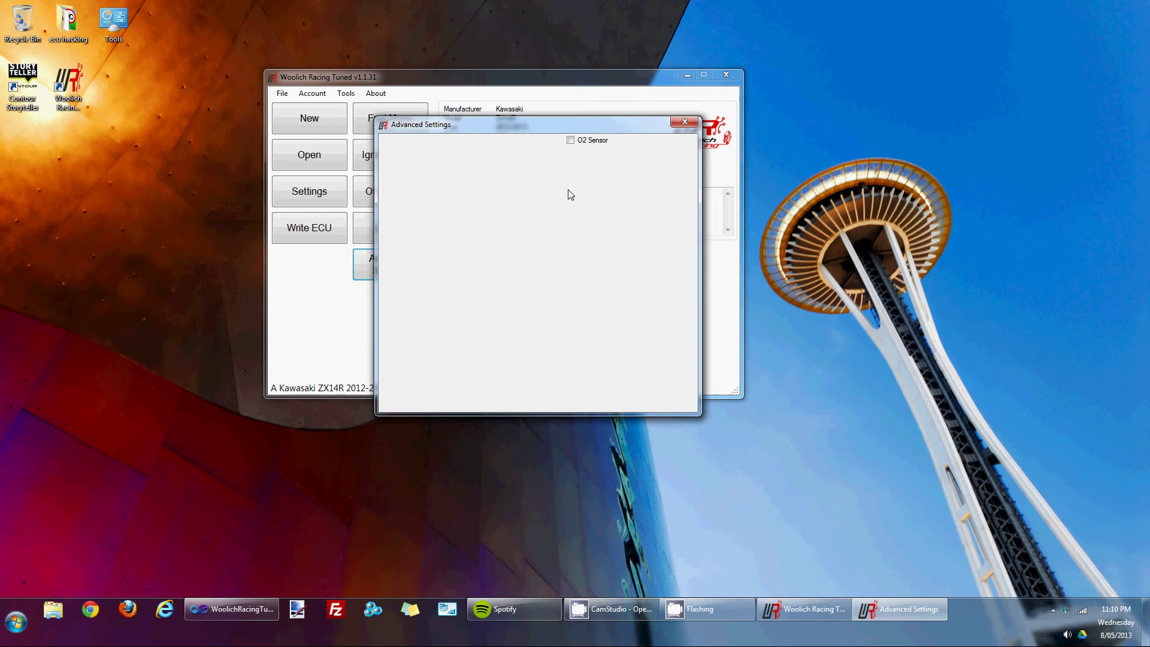
click(684, 122)
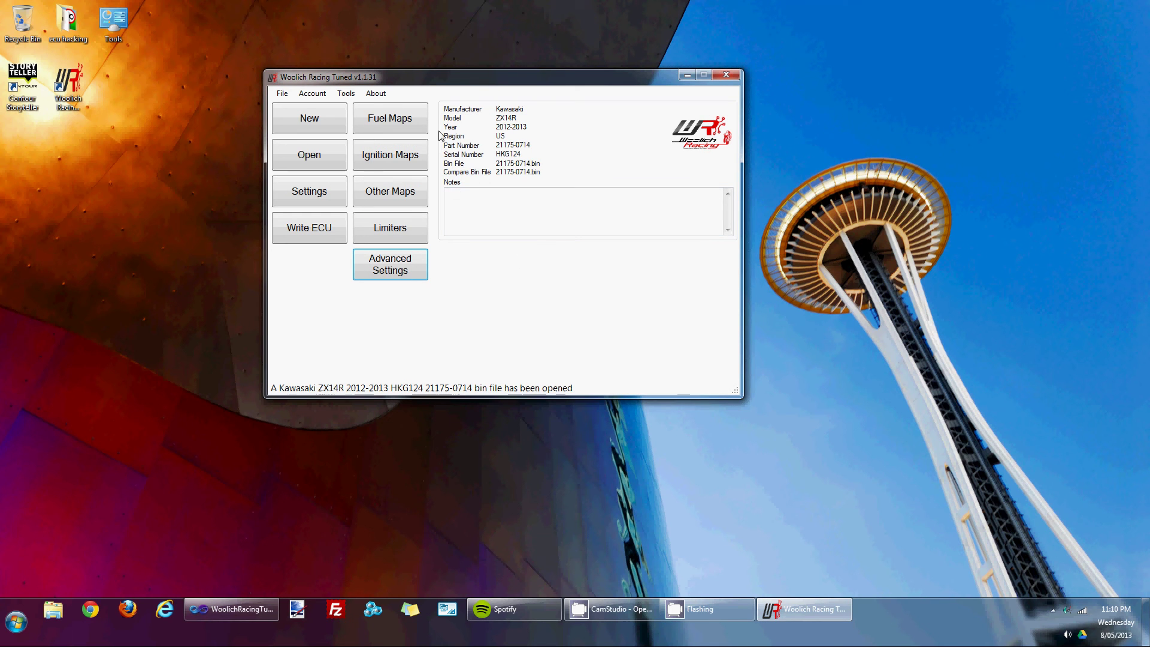
click(392, 118)
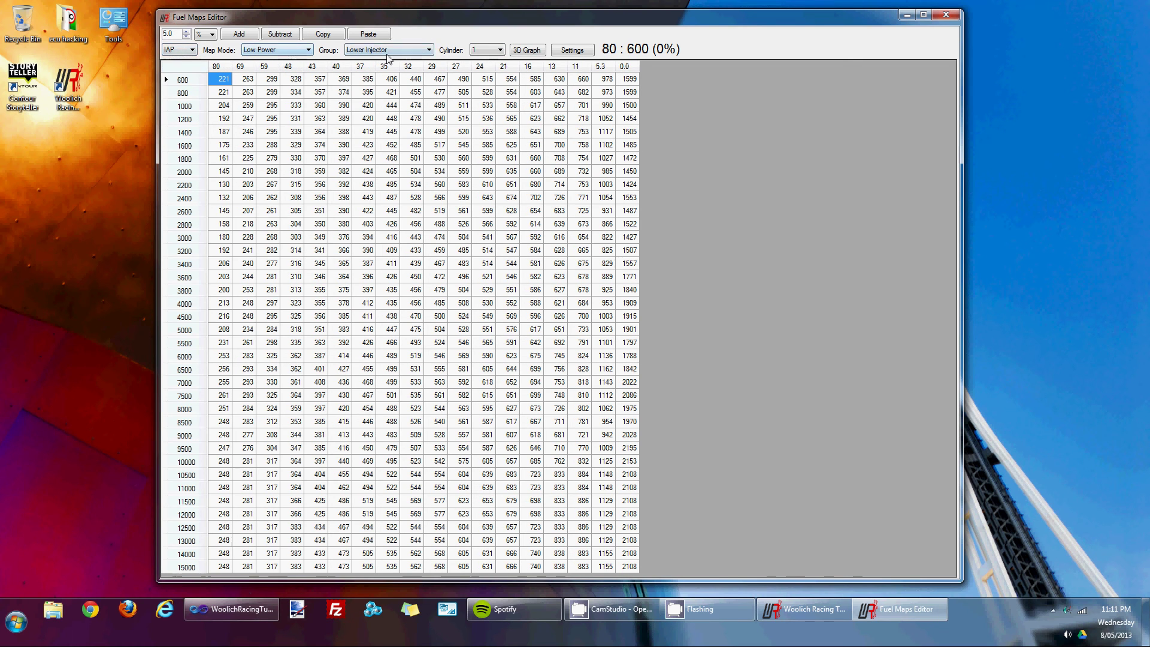
click(946, 14)
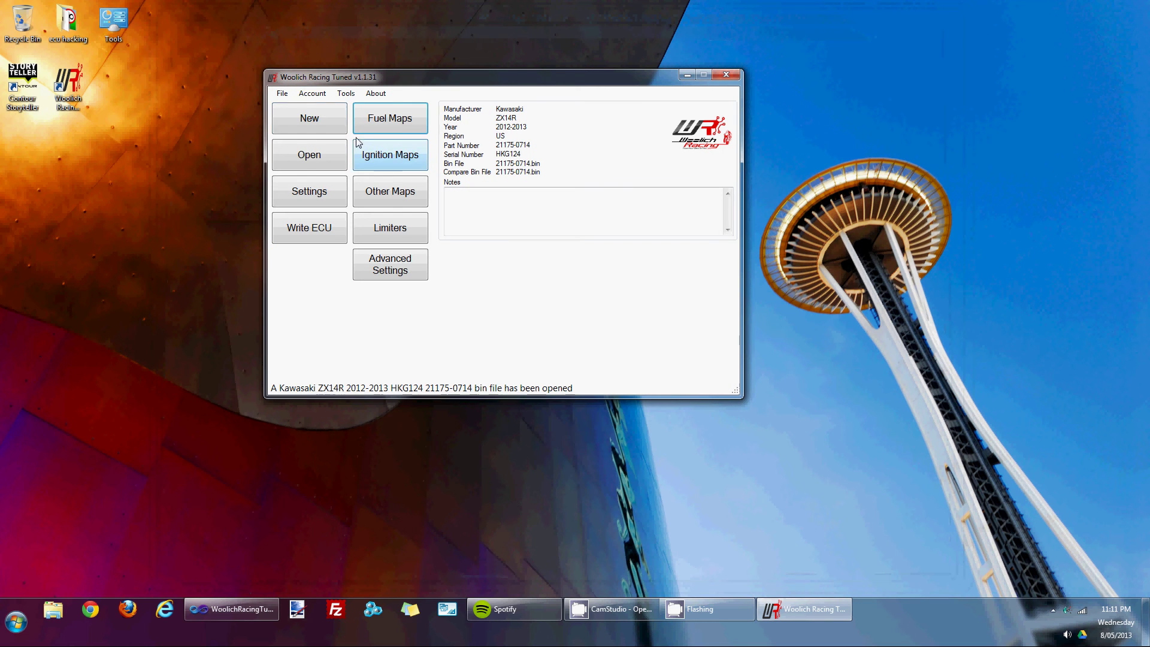
In Bin File Configuration, unify the fuel and ignition cylinder maps, each with Maintain Cylinder Offset.
click(281, 93)
click(327, 180)
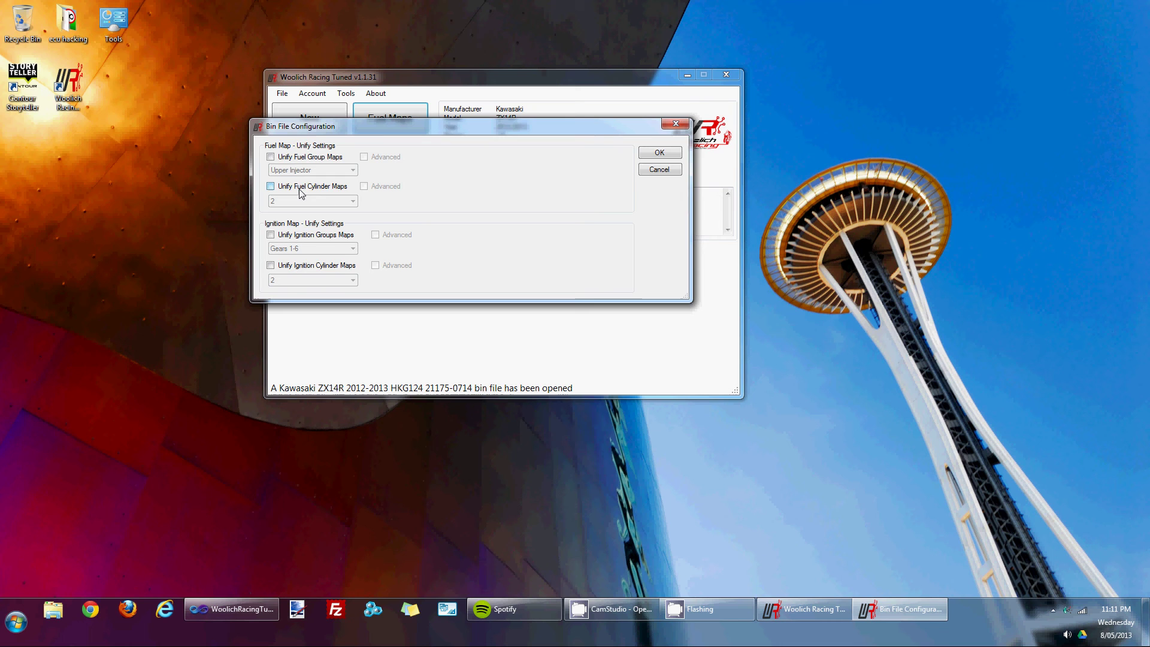
click(301, 190)
click(352, 202)
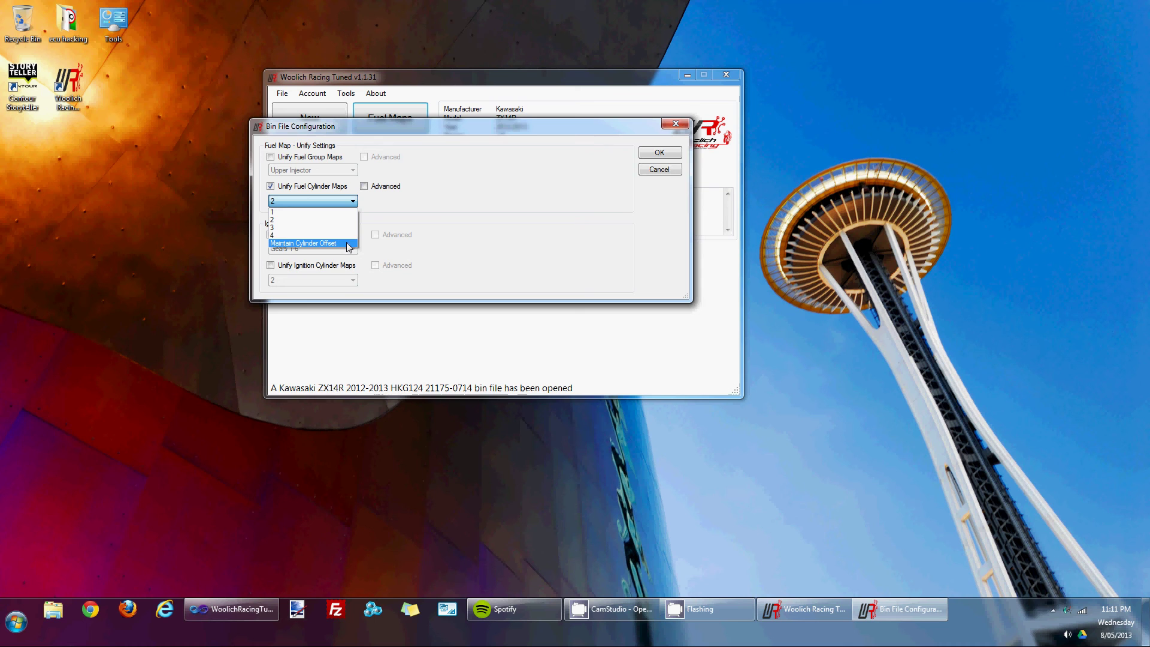
click(348, 243)
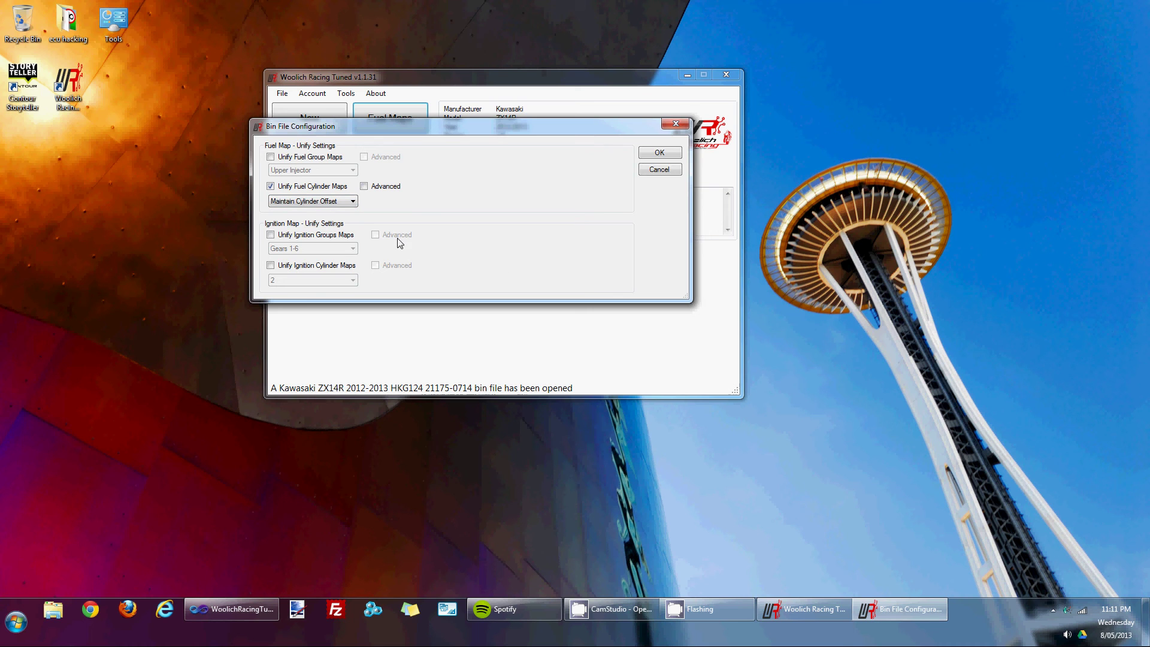
click(271, 265)
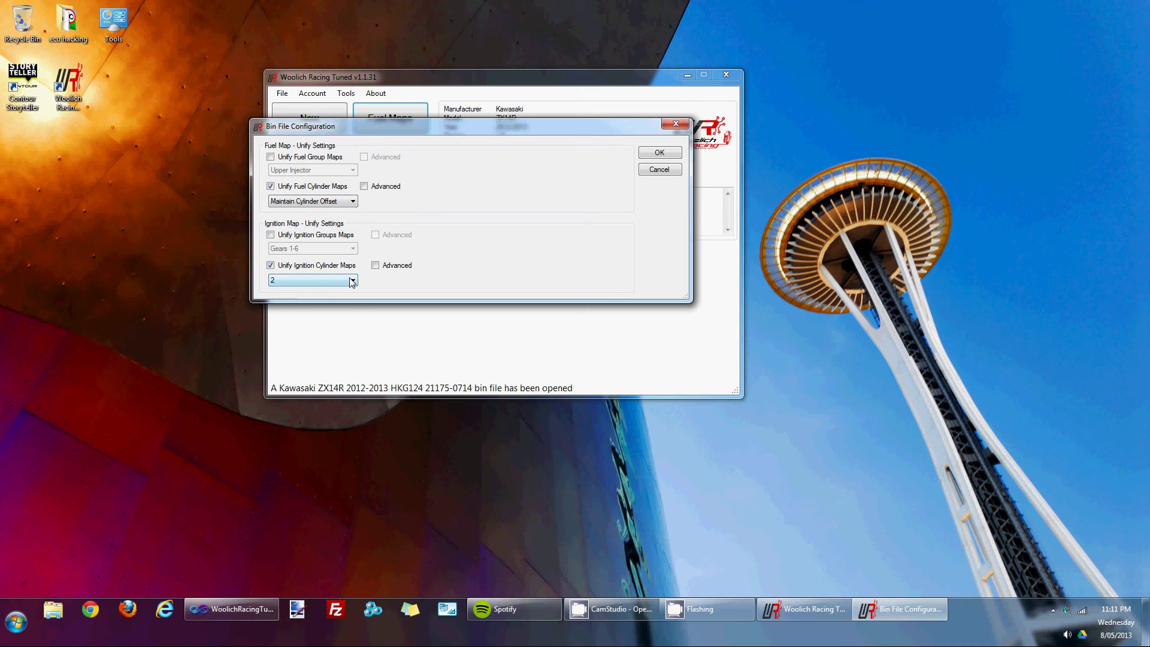
click(353, 281)
click(323, 320)
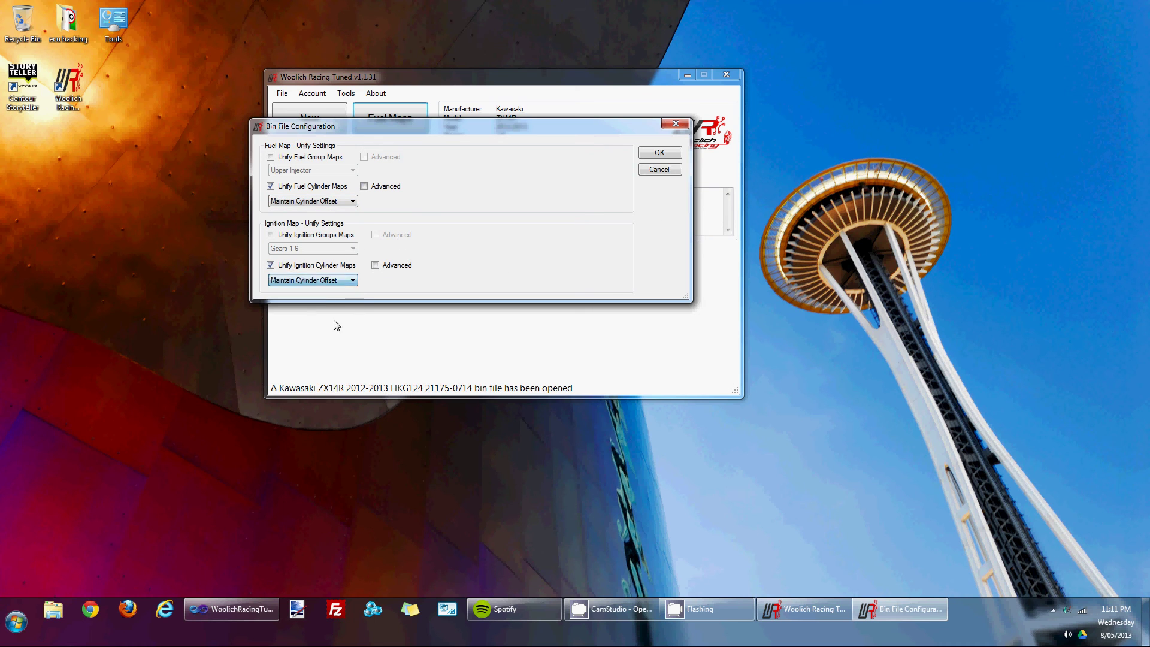
click(660, 153)
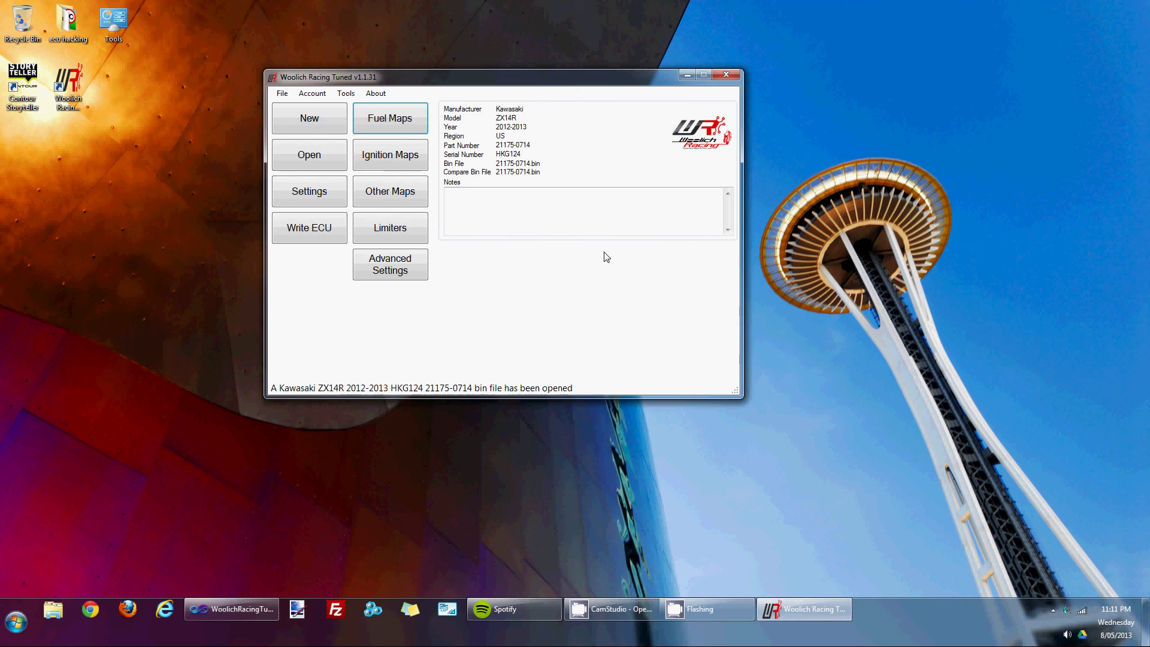
Increase the fuel map cells at 2200–3200 rpm, columns 32–24, by 10%, then review the ignition maps.
click(401, 120)
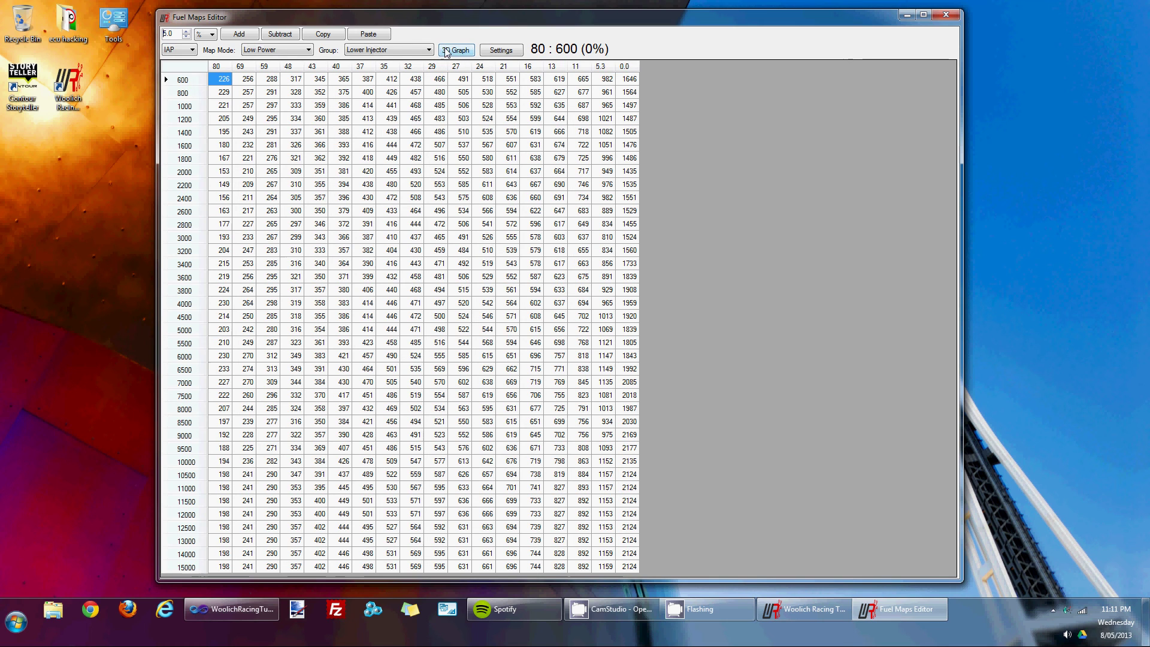
drag(411, 187, 485, 254)
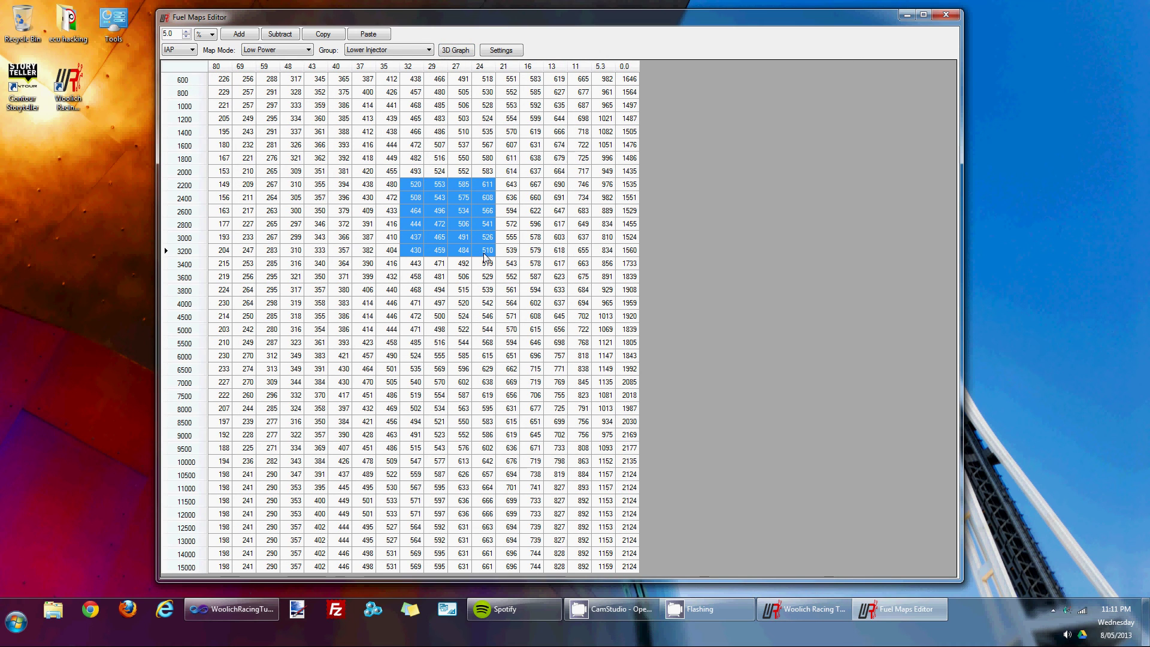
key(plus)
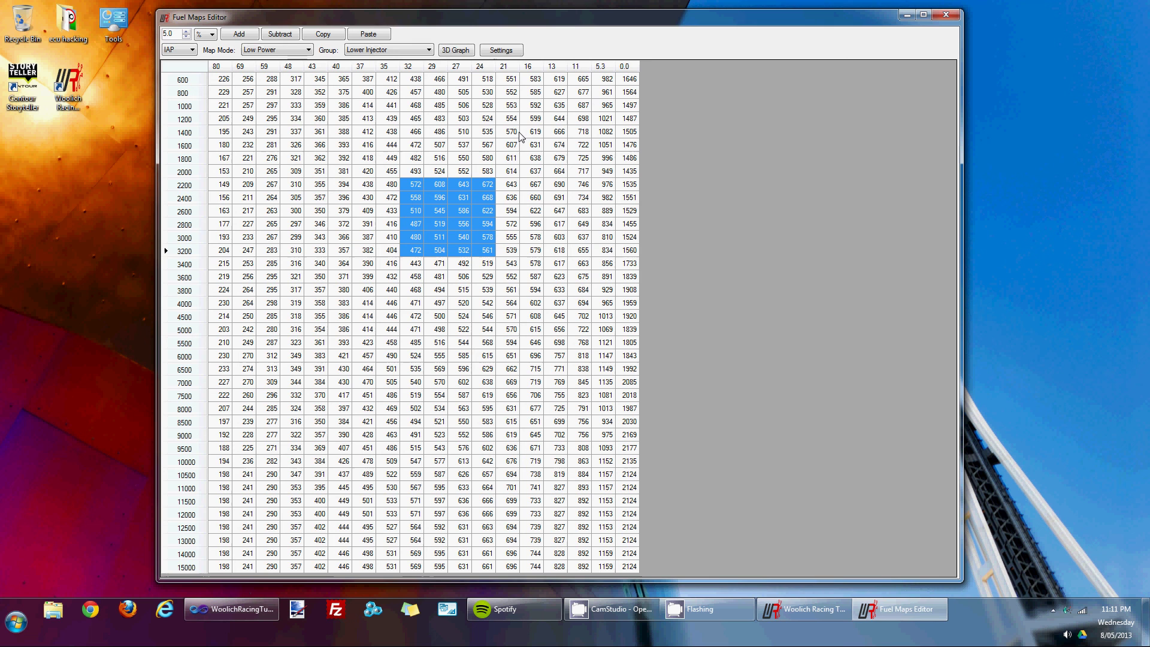
click(946, 15)
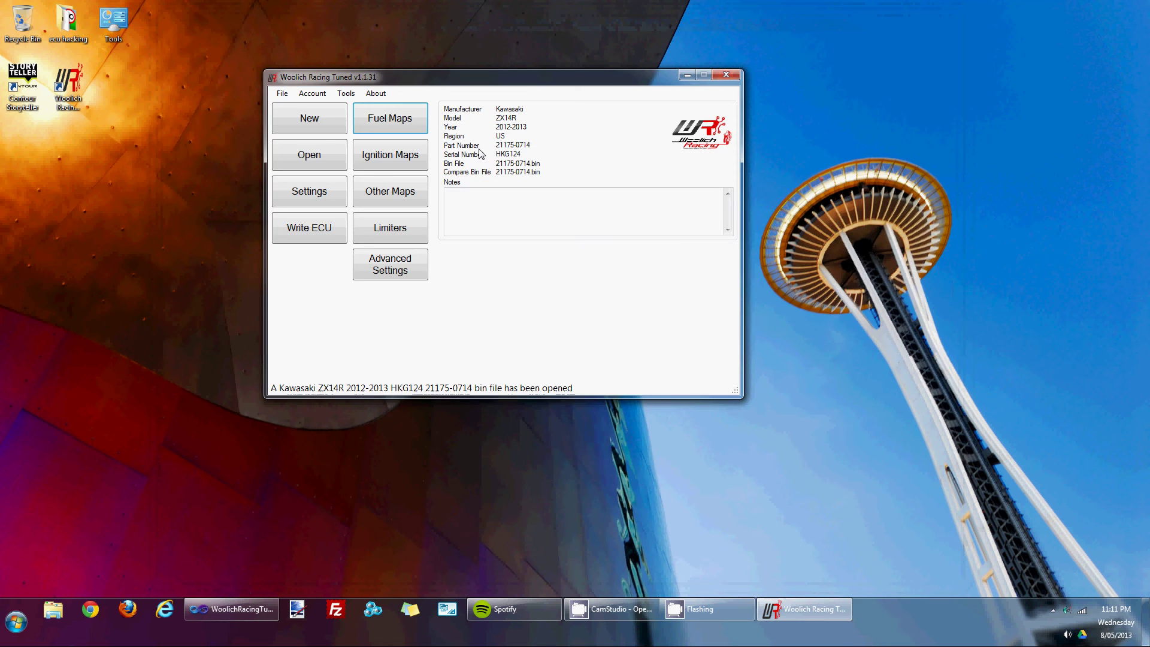
click(422, 156)
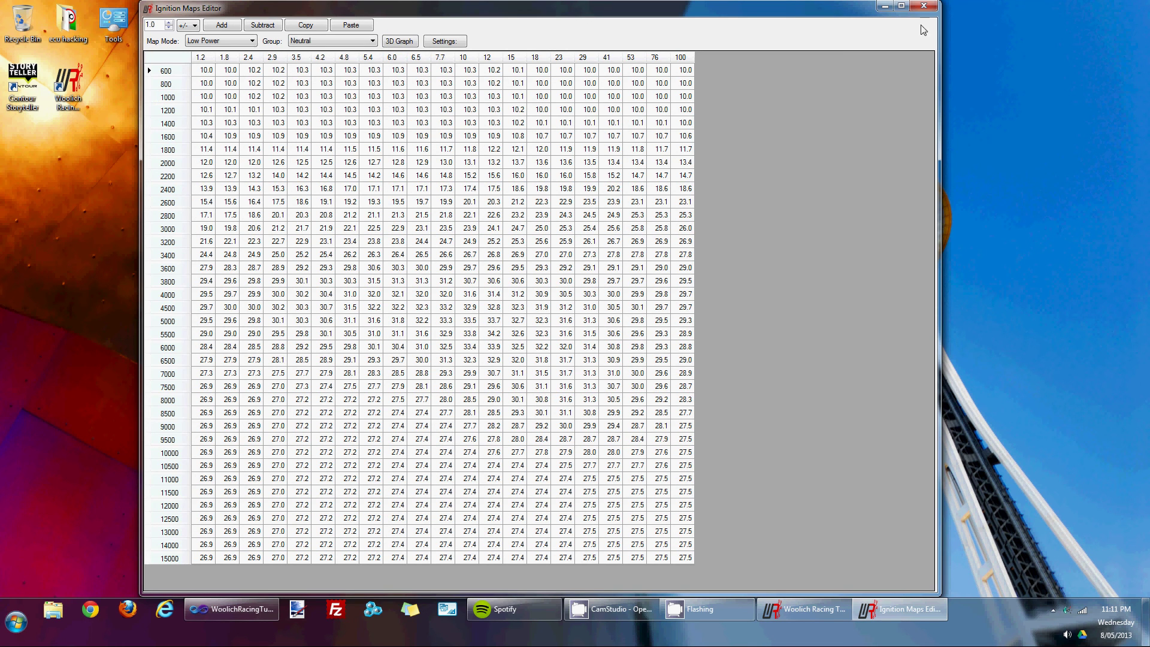
click(923, 6)
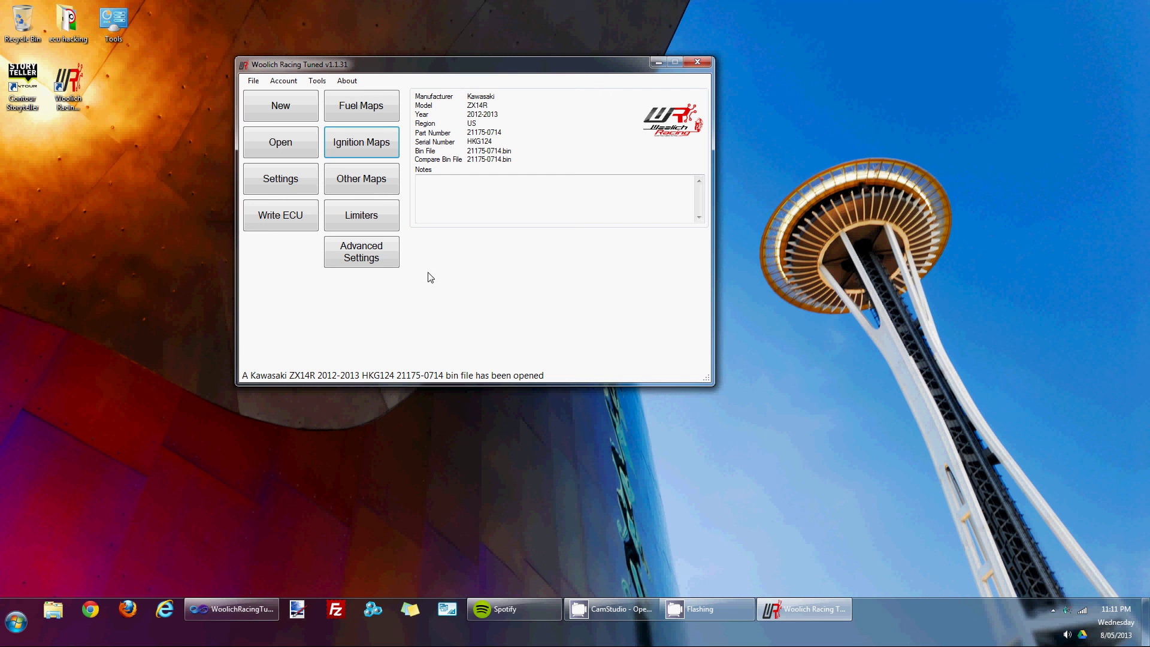
Save the tuned bin as a new file named 'test', listed as test 1.bin.
click(254, 81)
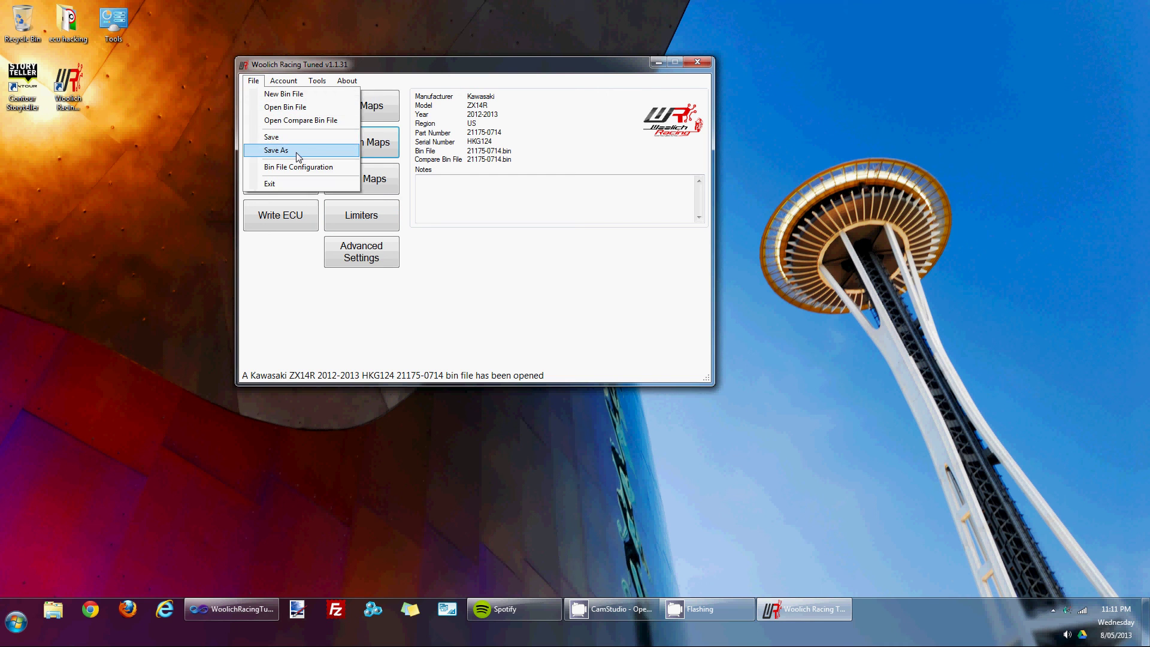
click(297, 154)
click(448, 335)
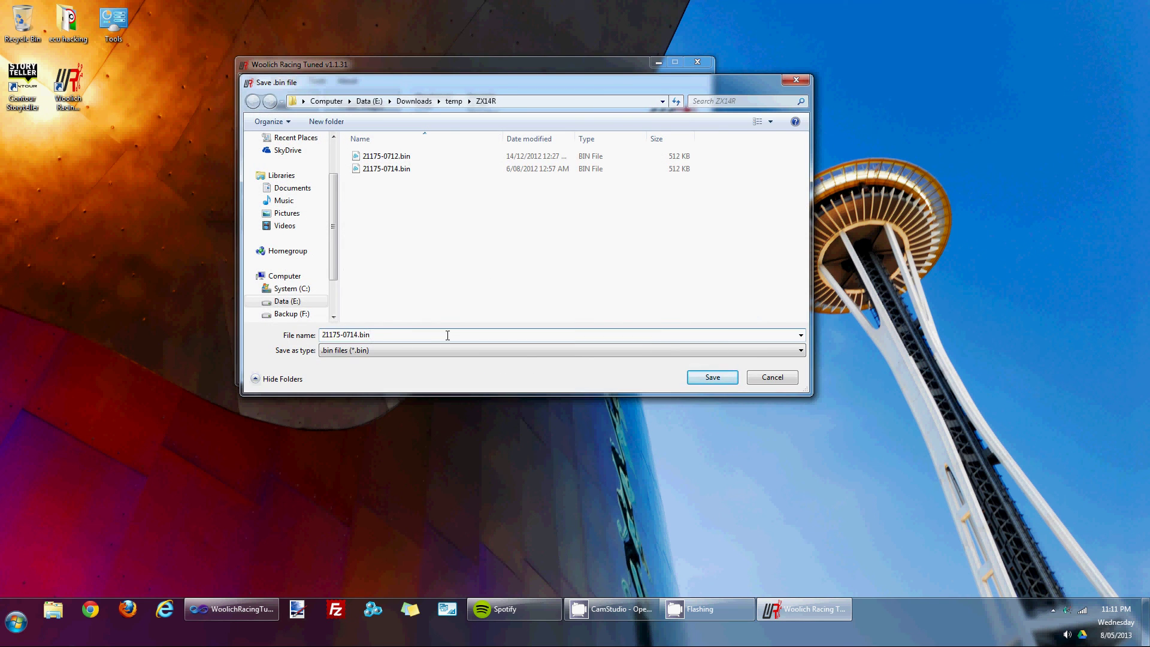
key(ctrl+a)
text(test)
key(Return)
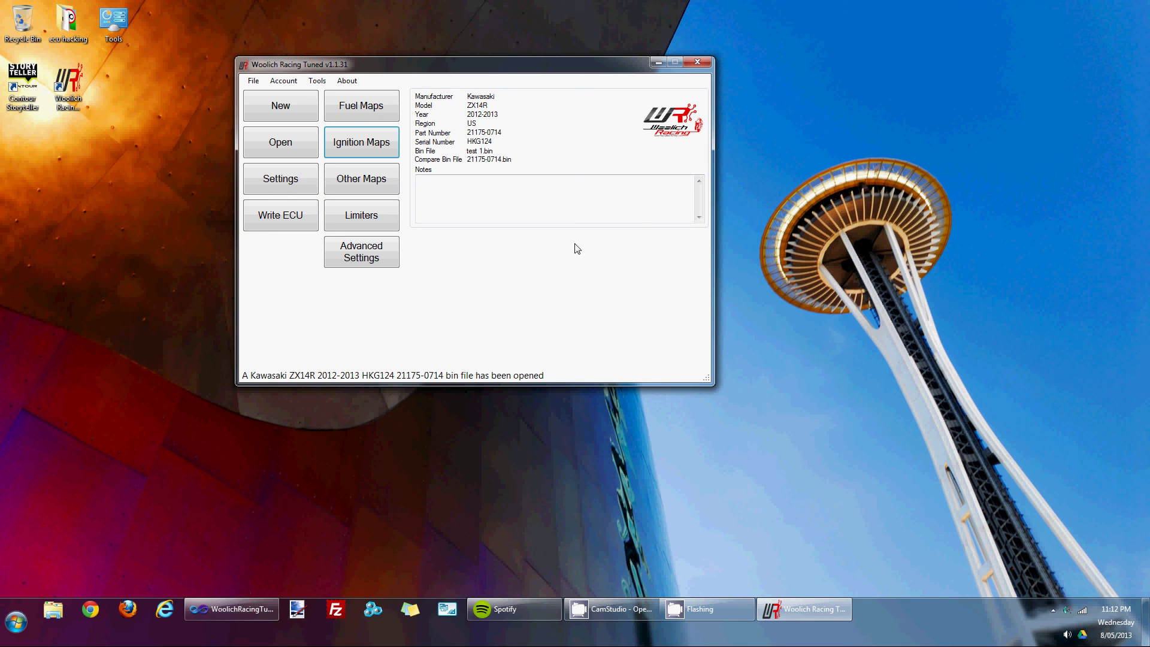
drag(458, 72, 423, 53)
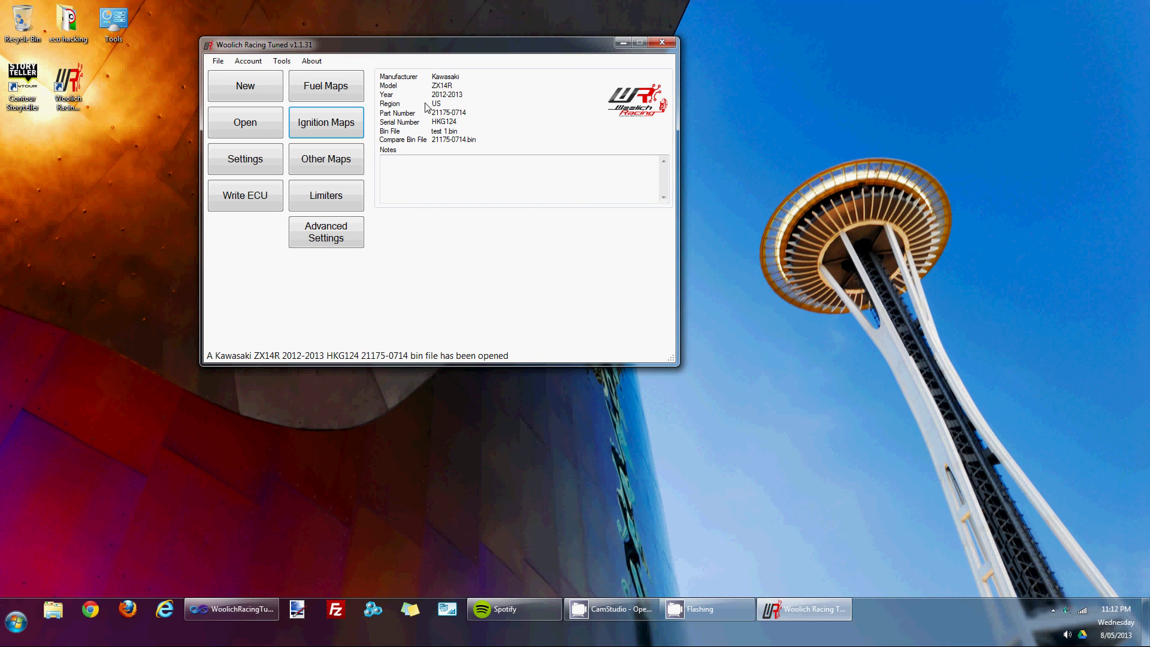
click(484, 168)
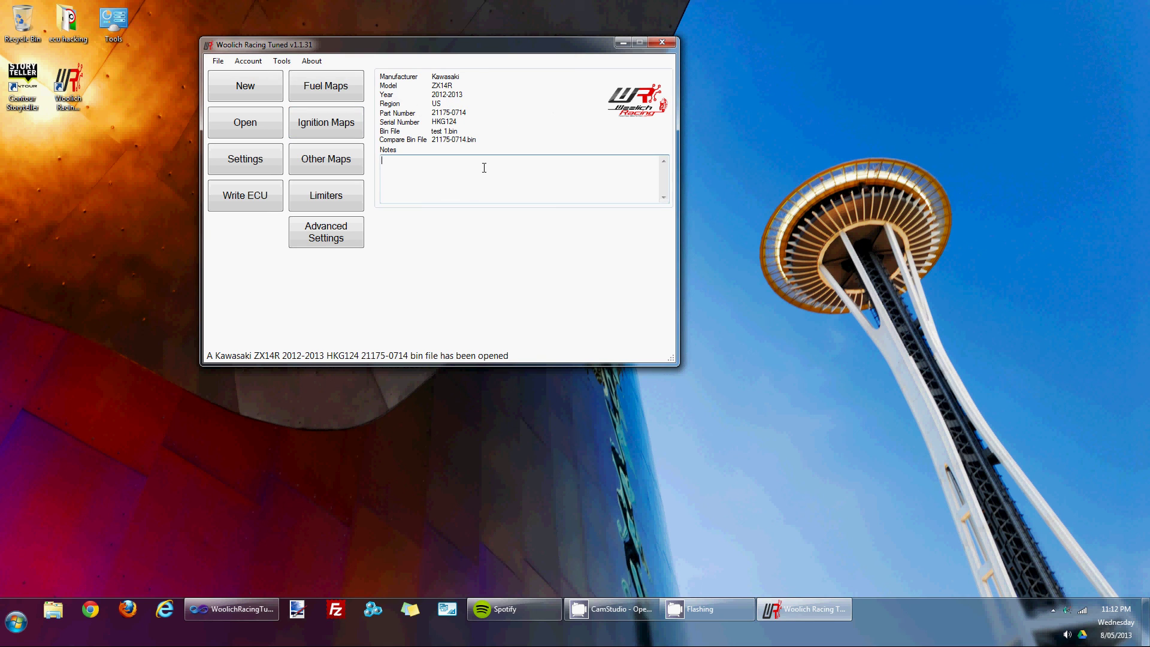